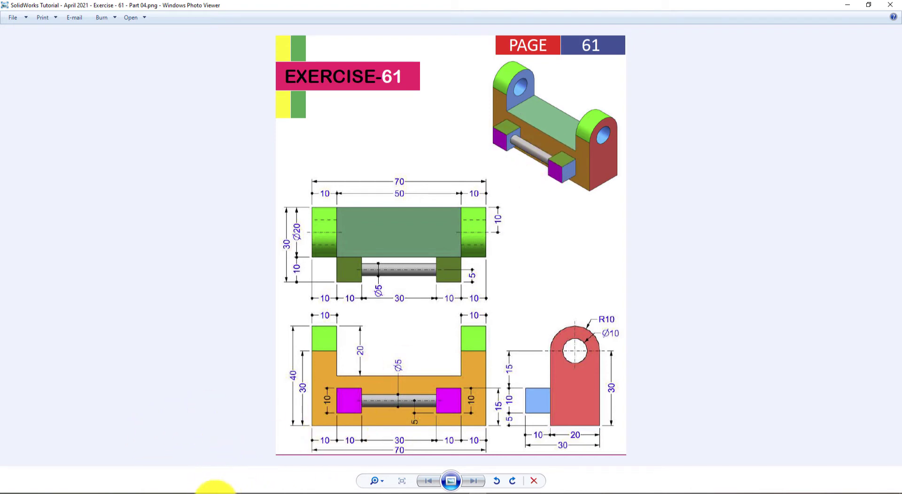
- Switch to SOLIDWORKS, create a new part and apply the Plain White scene
{"action": "left_click", "coordinate": [214, 492]}
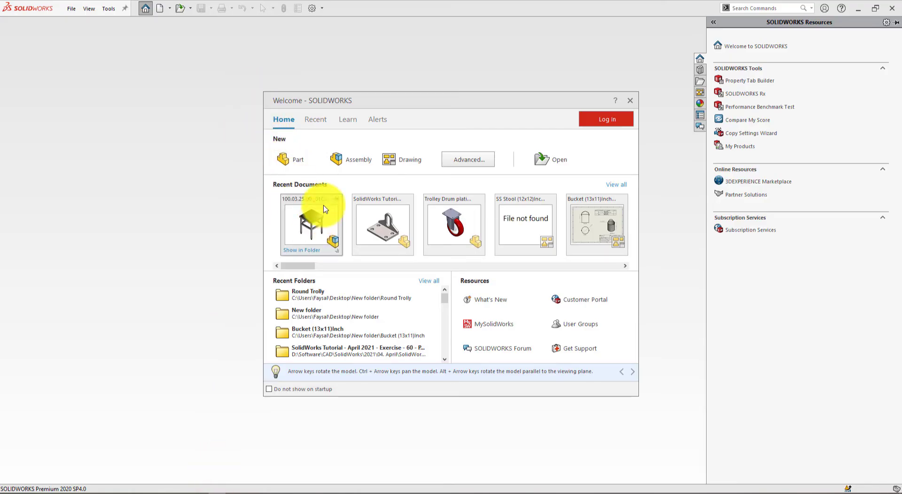
{"action": "left_click", "coordinate": [298, 160]}
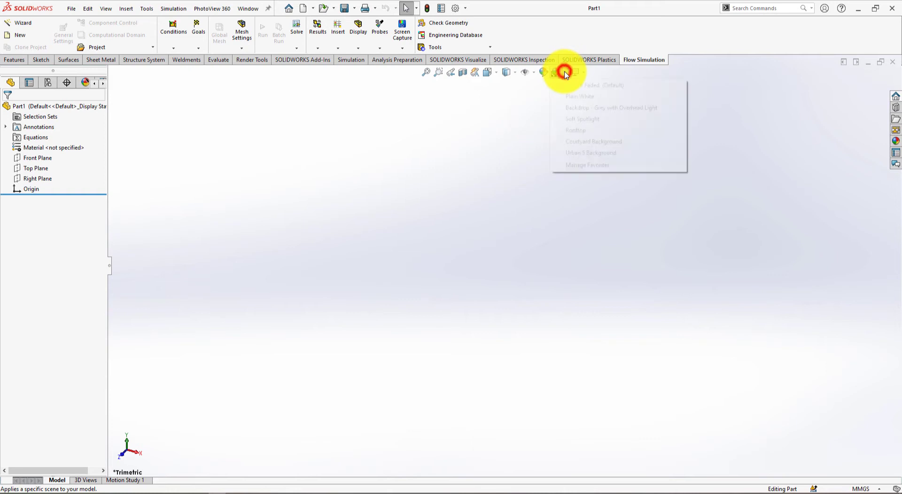
{"action": "left_click", "coordinate": [570, 97]}
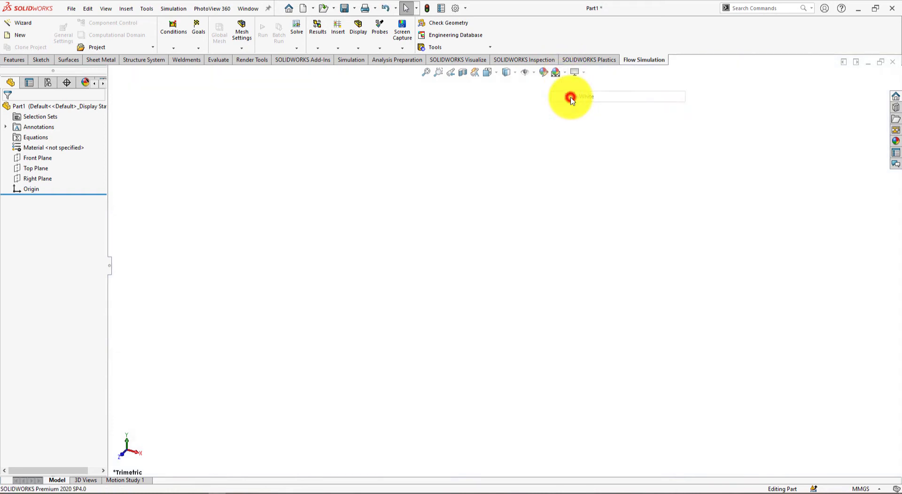
{"action": "left_click", "coordinate": [243, 223]}
- Assign Brass from the Copper Alloys category as the part's material
{"action": "right_click", "coordinate": [38, 153]}
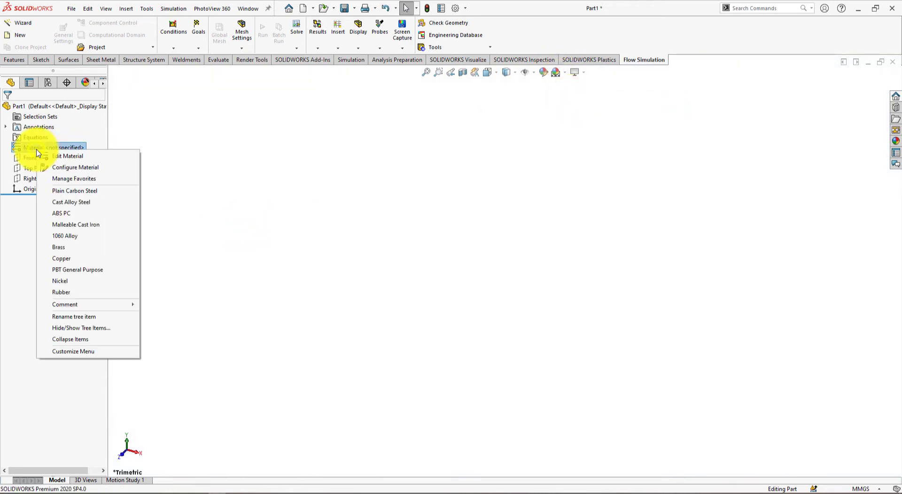
{"action": "left_click", "coordinate": [58, 157]}
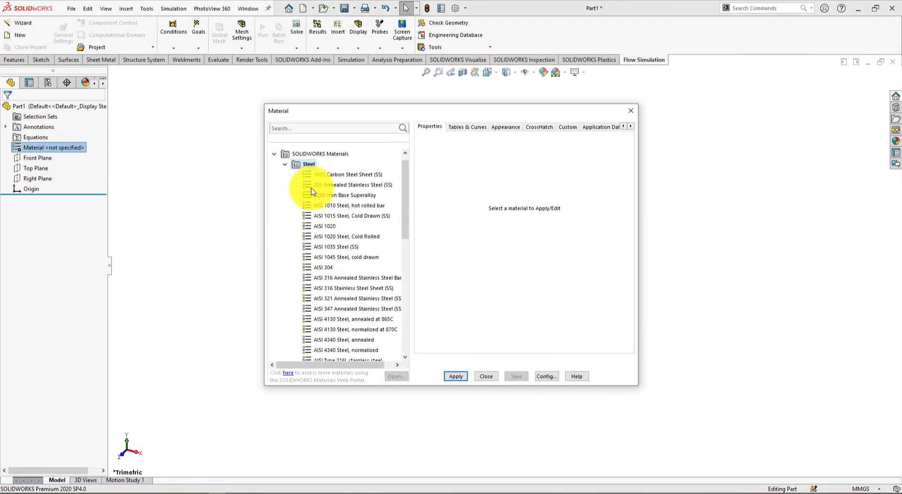
{"action": "left_click", "coordinate": [285, 165]}
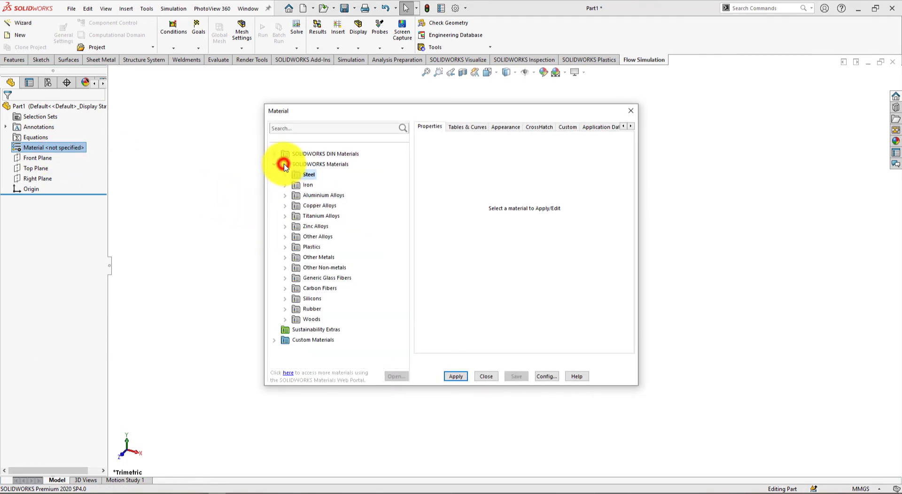
{"action": "left_click", "coordinate": [285, 206]}
{"action": "left_click", "coordinate": [334, 165]}
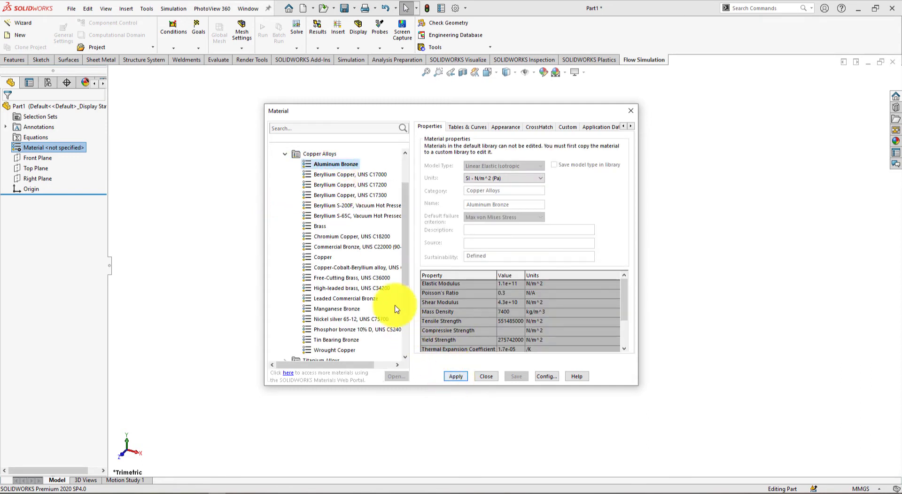
{"action": "left_click", "coordinate": [323, 226]}
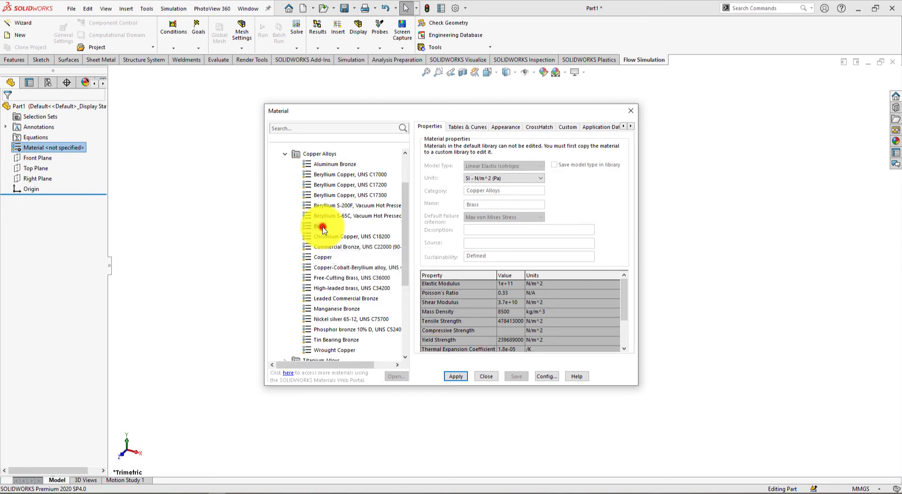
{"action": "left_click", "coordinate": [456, 378]}
{"action": "left_click", "coordinate": [487, 376]}
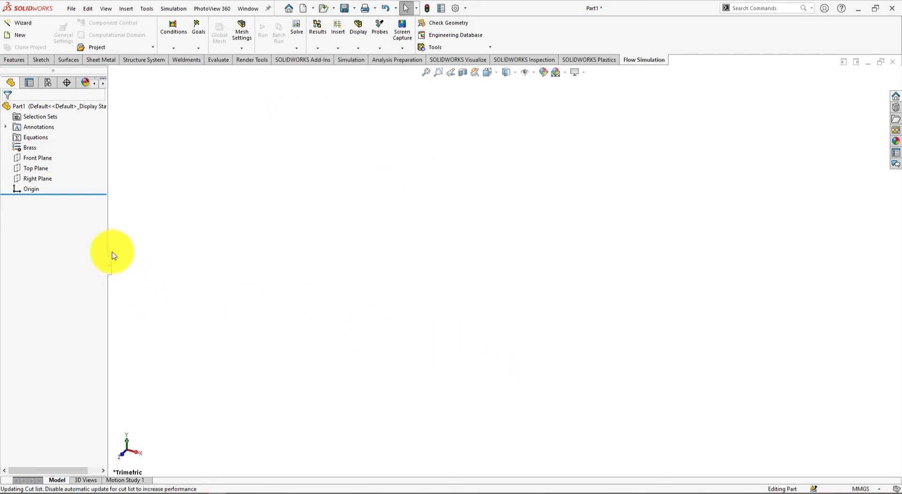
- Start a sketch on the Right Plane and check the side view in the Exercise 61 drawing
{"action": "left_click", "coordinate": [41, 179]}
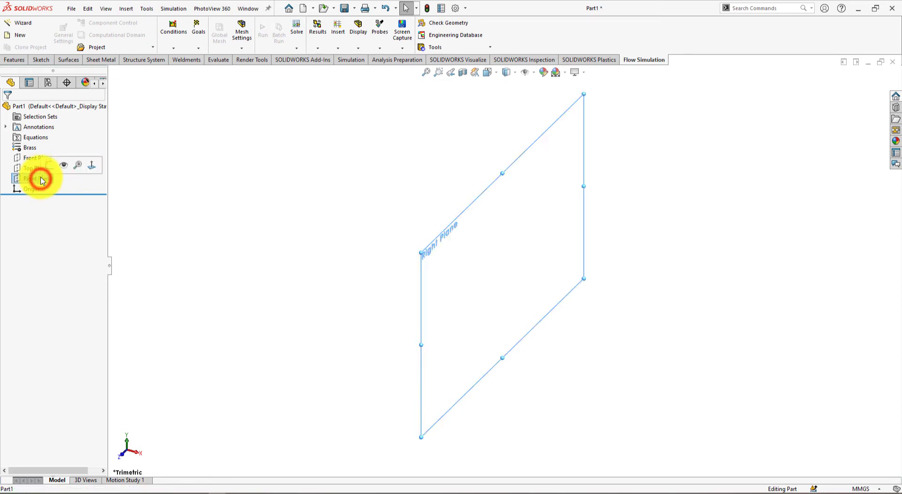
{"action": "left_click", "coordinate": [49, 162]}
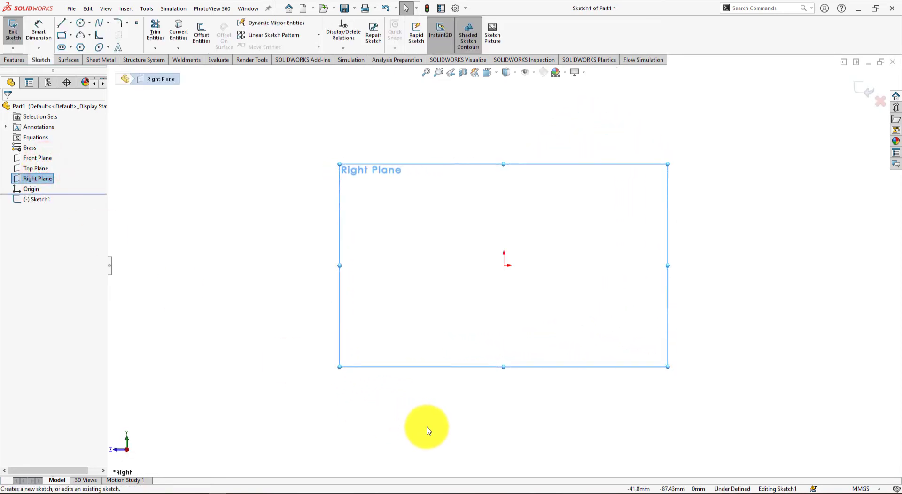
{"action": "key", "text": "alt+Tab"}
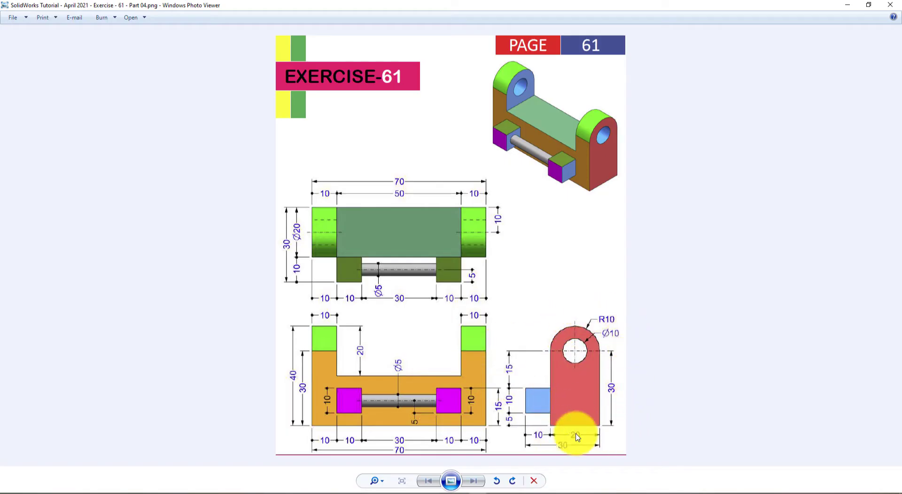
{"action": "key", "text": "alt+Tab"}
- Sketch an open-topped U of lines above the origin: left side about 60 mm, base about 62 mm, right side about 64 mm
{"action": "left_click", "coordinate": [62, 35]}
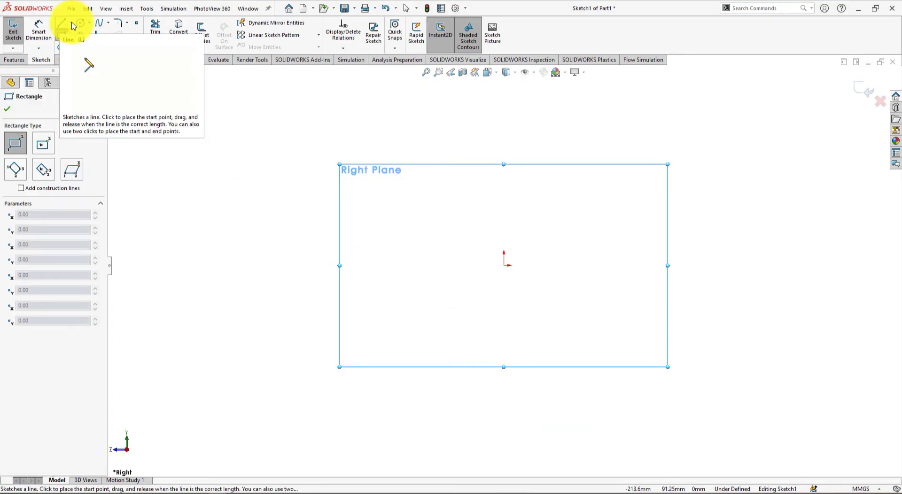
{"action": "left_click", "coordinate": [62, 23]}
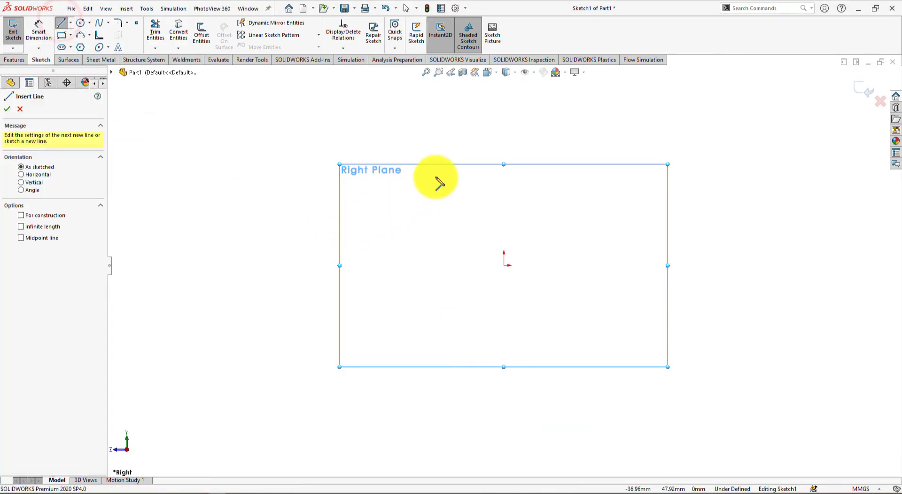
{"action": "left_click", "coordinate": [448, 154]}
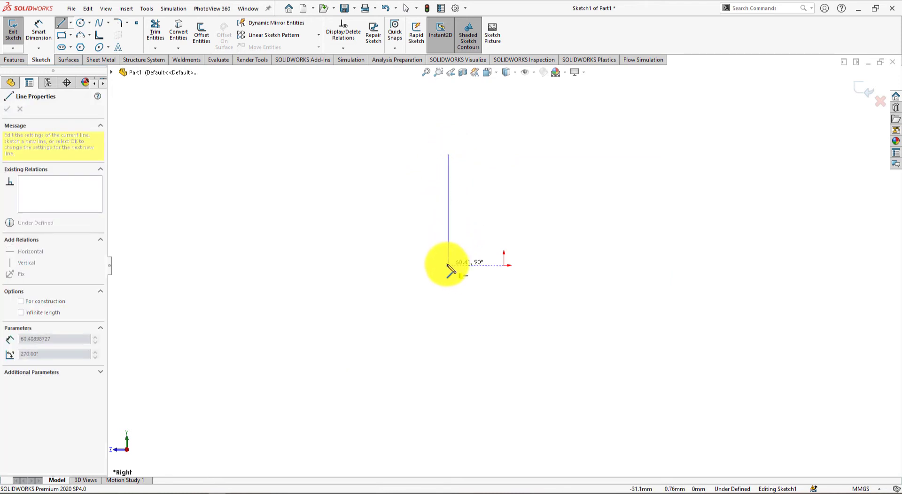
{"action": "left_click", "coordinate": [448, 265]}
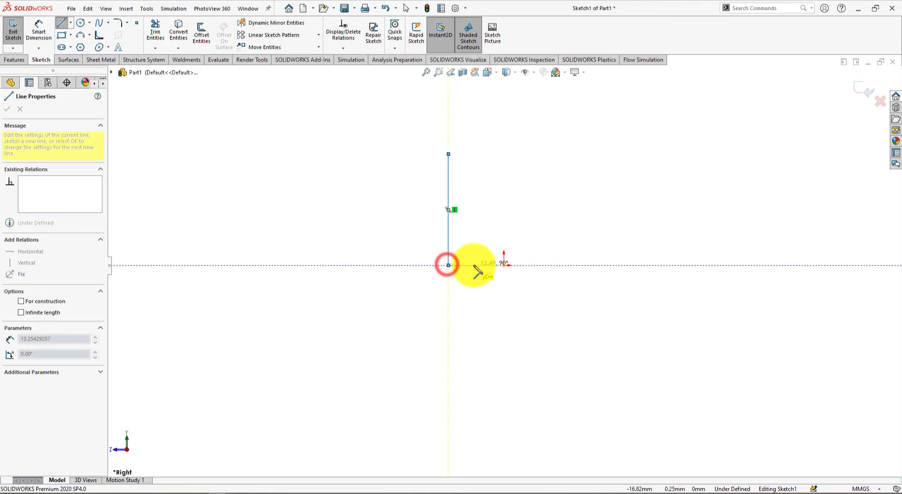
{"action": "left_click", "coordinate": [564, 265]}
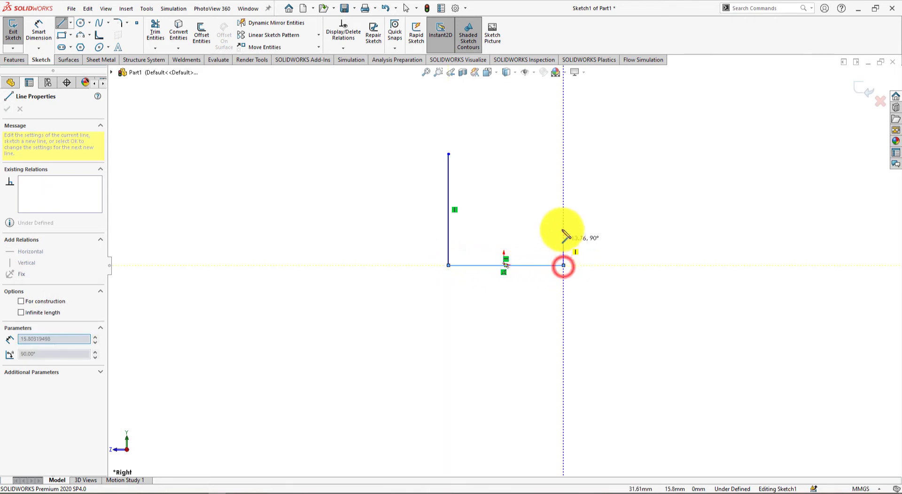
{"action": "double_click", "coordinate": [564, 151]}
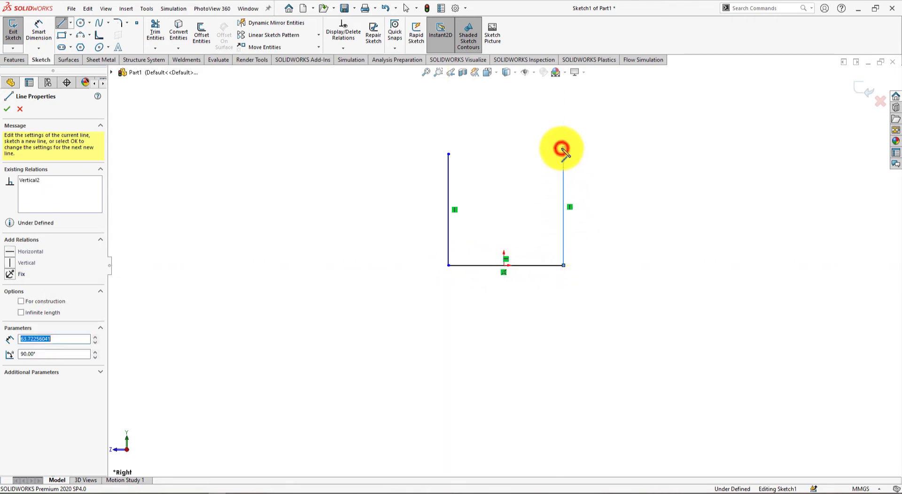
- Close the top of the profile with an arc of about 31 mm radius, tangent to the right side line
{"action": "left_click", "coordinate": [563, 150]}
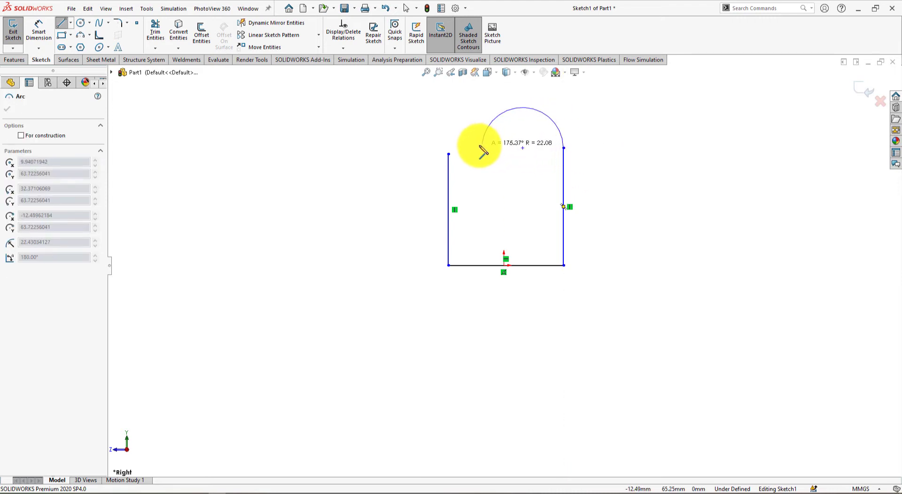
{"action": "left_click", "coordinate": [450, 154]}
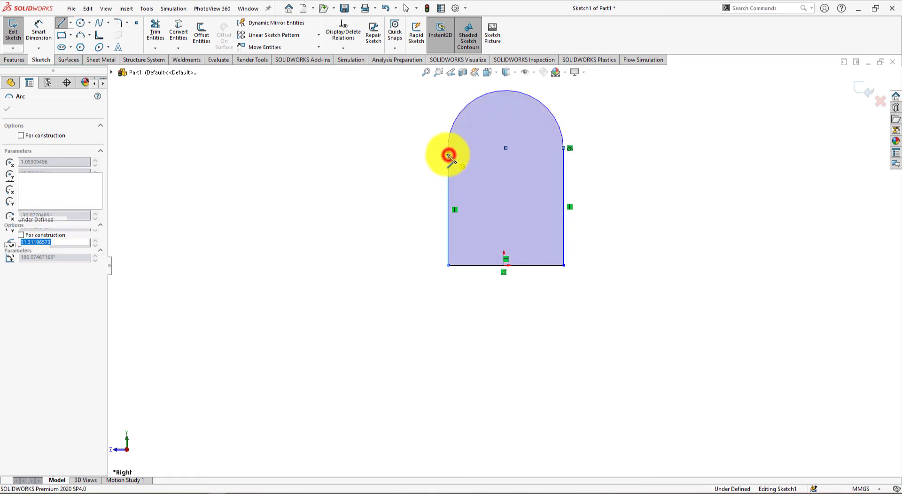
{"action": "right_click", "coordinate": [383, 123]}
{"action": "left_click", "coordinate": [393, 130]}
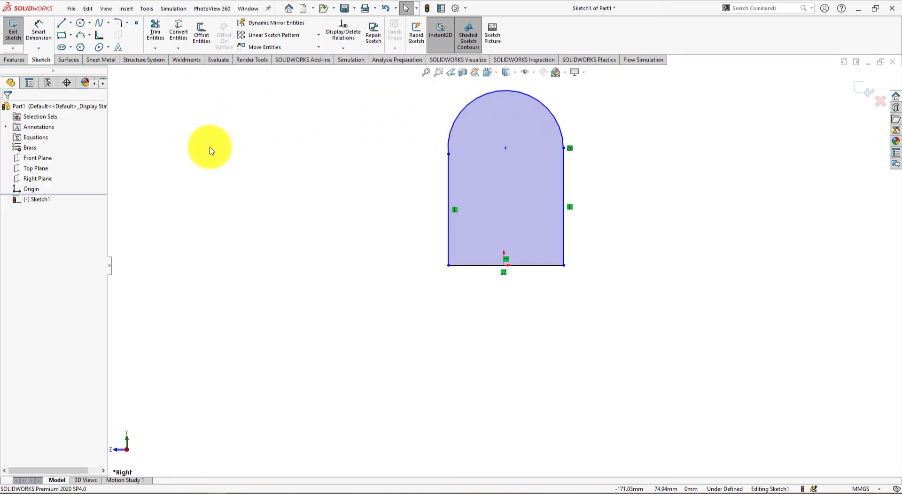
- Make the midpoint of the profile's base line coincident with the origin
{"action": "scroll", "coordinate": [534, 282], "scroll_direction": "down", "scroll_amount": 3}
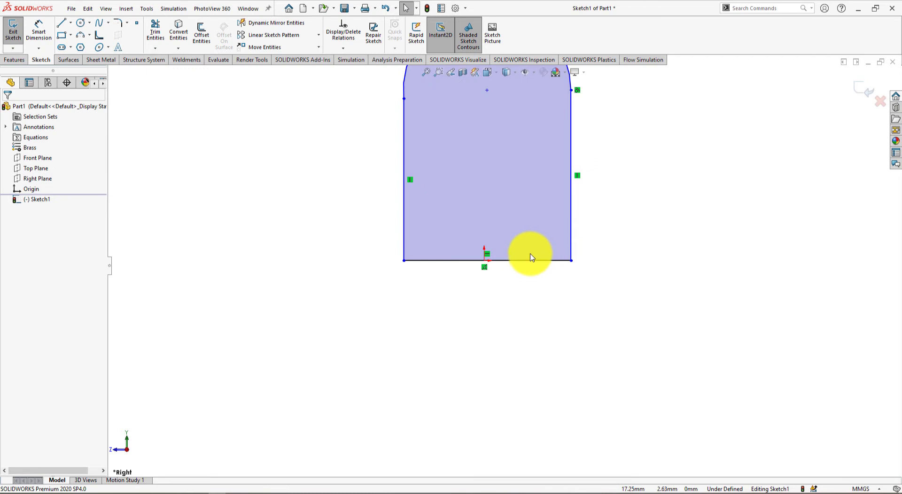
{"action": "left_click", "coordinate": [489, 261]}
{"action": "scroll", "coordinate": [463, 252], "scroll_direction": "down", "scroll_amount": 5}
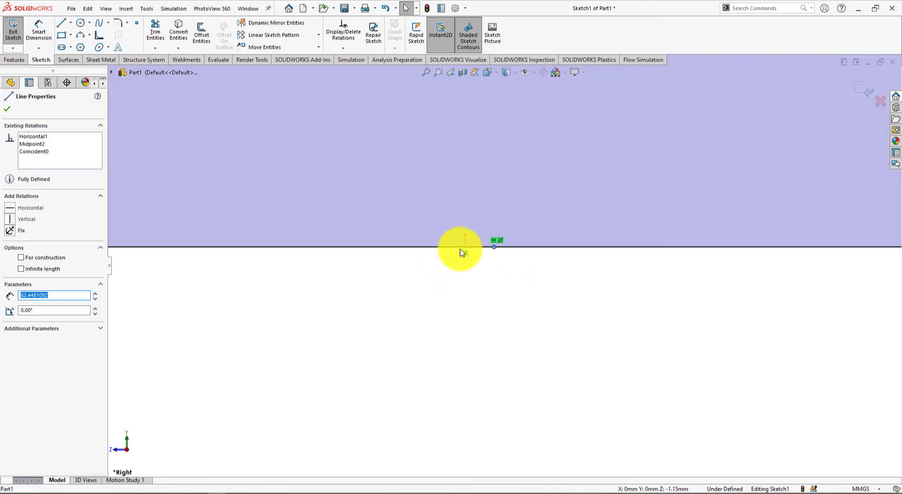
{"action": "left_click", "coordinate": [464, 247]}
{"action": "left_click", "coordinate": [519, 208]}
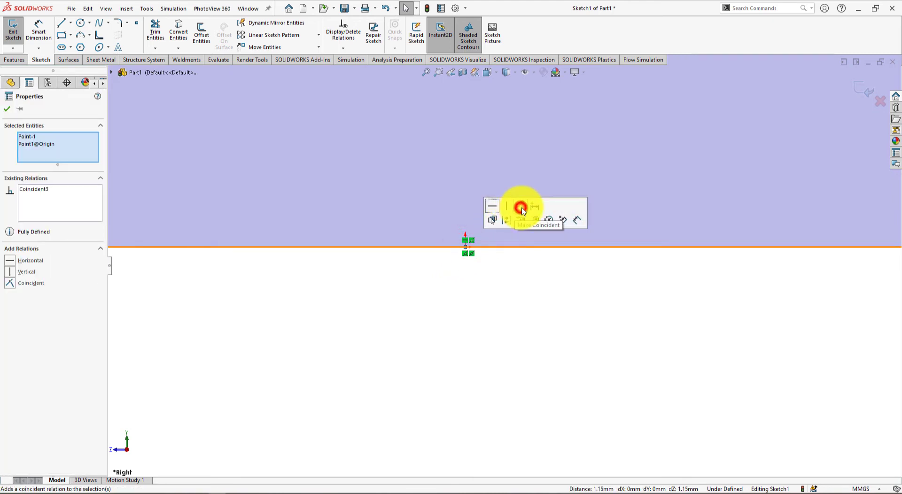
{"action": "scroll", "coordinate": [554, 341], "scroll_direction": "up", "scroll_amount": 6}
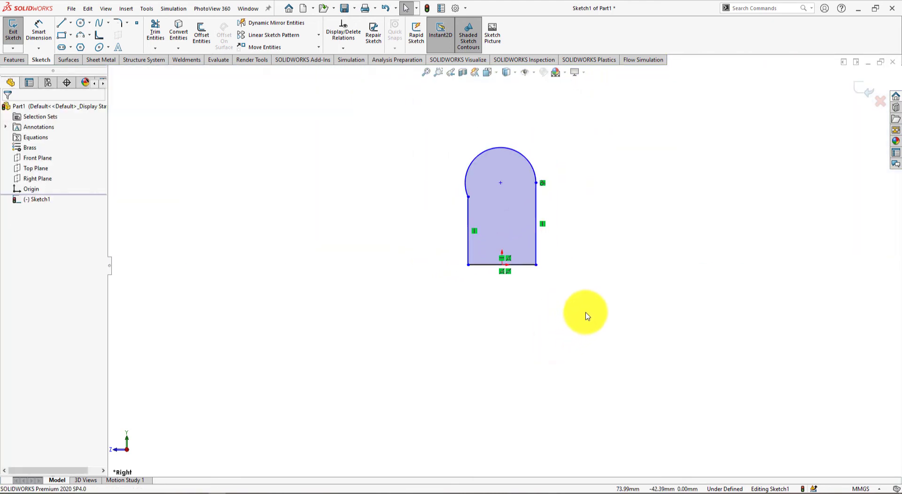
- Check the side view in the exercise drawing and make the profile's two vertical side lines equal in length
{"action": "scroll", "coordinate": [599, 272], "scroll_direction": "down", "scroll_amount": 2}
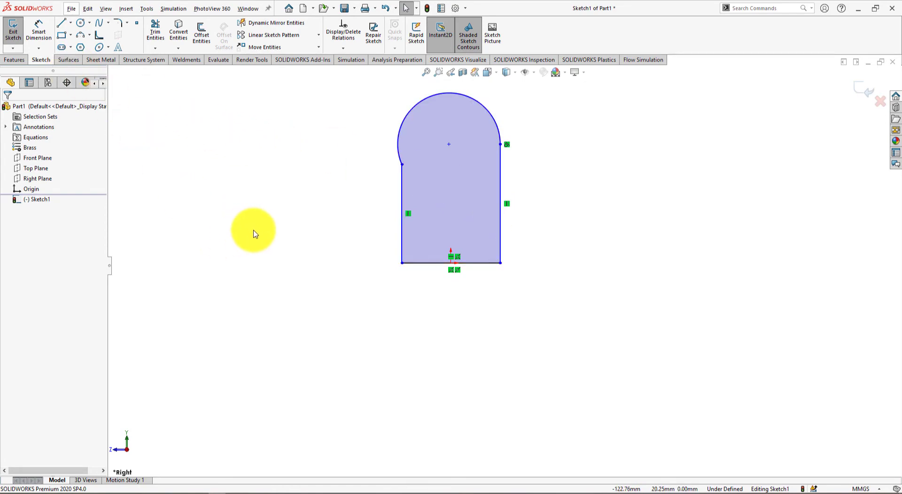
{"action": "key", "text": "alt+Tab"}
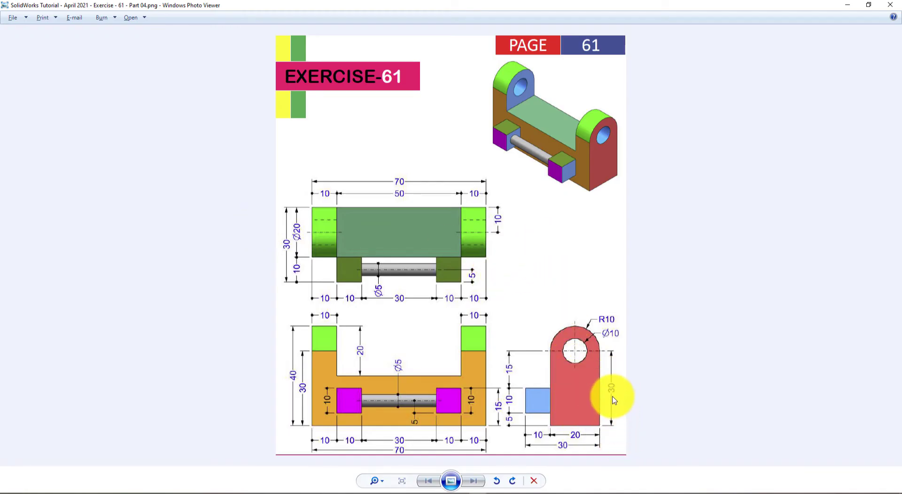
{"action": "key", "text": "alt+Tab"}
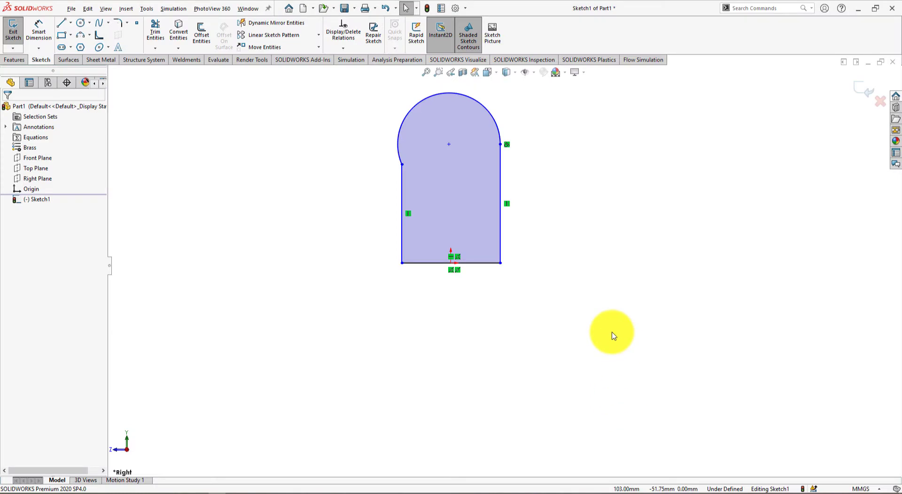
{"action": "left_click", "coordinate": [501, 253]}
{"action": "left_click", "coordinate": [402, 240], "text": "ctrl"}
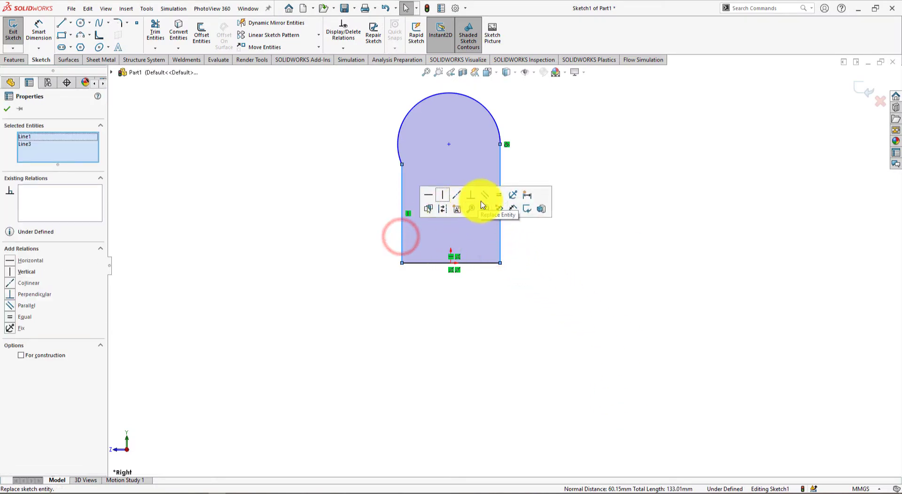
{"action": "left_click", "coordinate": [499, 195]}
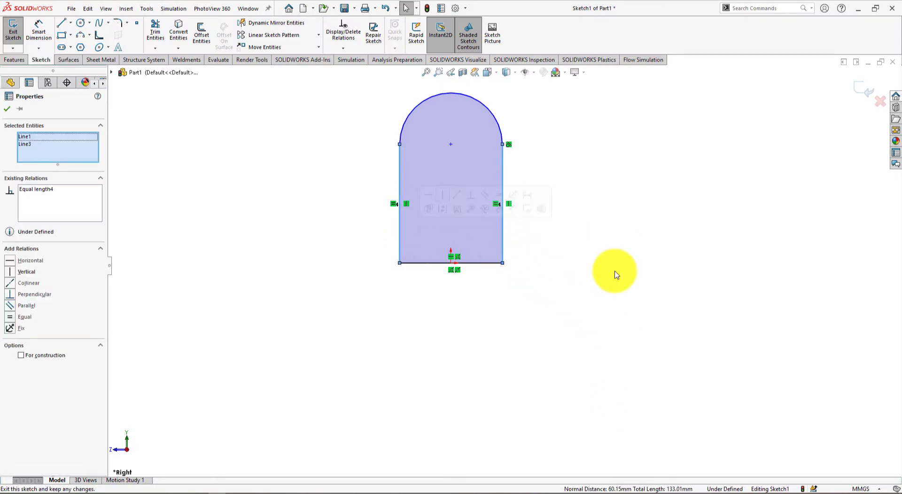
{"action": "left_click", "coordinate": [624, 285]}
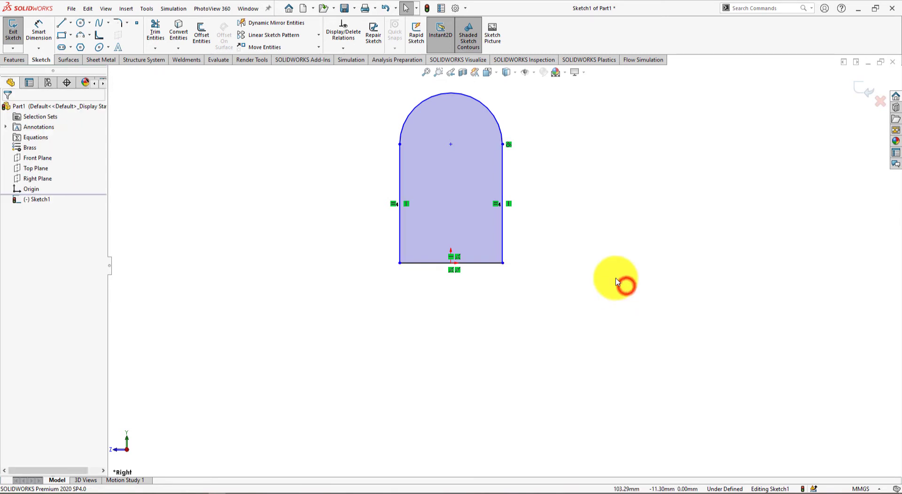
- Dimension the profile's right vertical side line and set its length to 30 mm
{"action": "left_click", "coordinate": [38, 31]}
{"action": "left_click", "coordinate": [502, 236]}
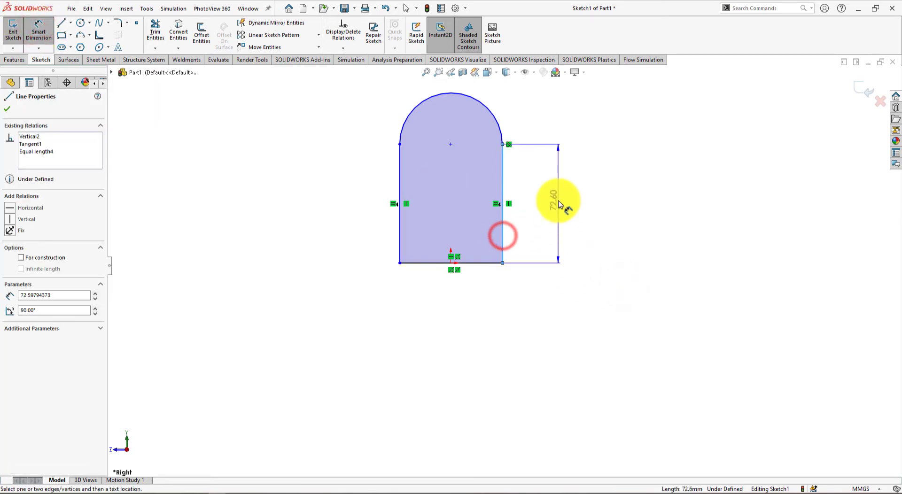
{"action": "left_click", "coordinate": [558, 202]}
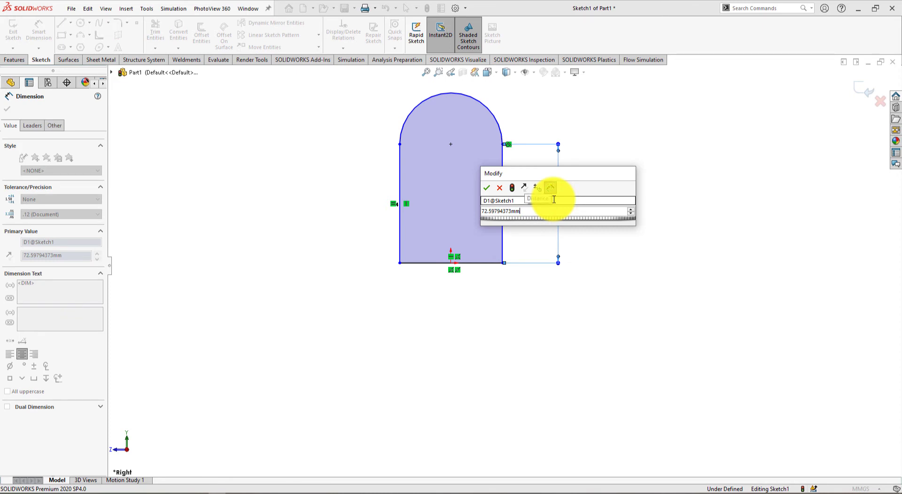
{"action": "key", "text": "Return"}
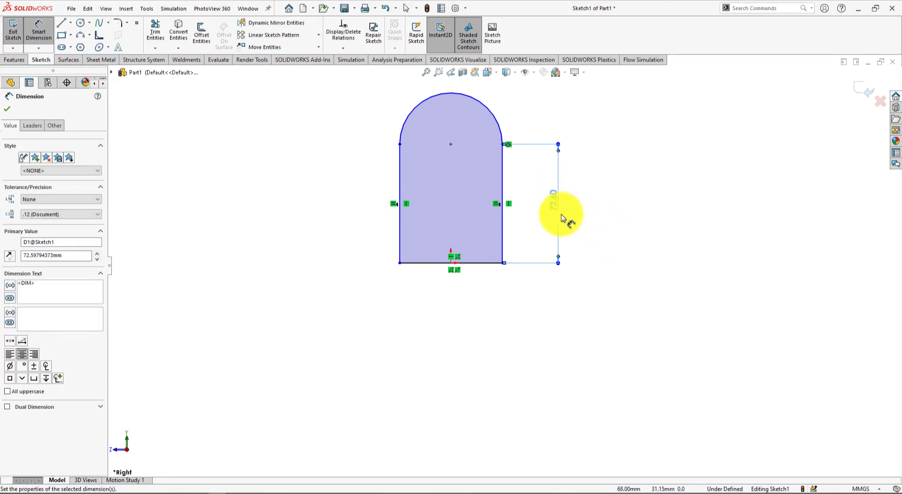
{"action": "left_click", "coordinate": [553, 200]}
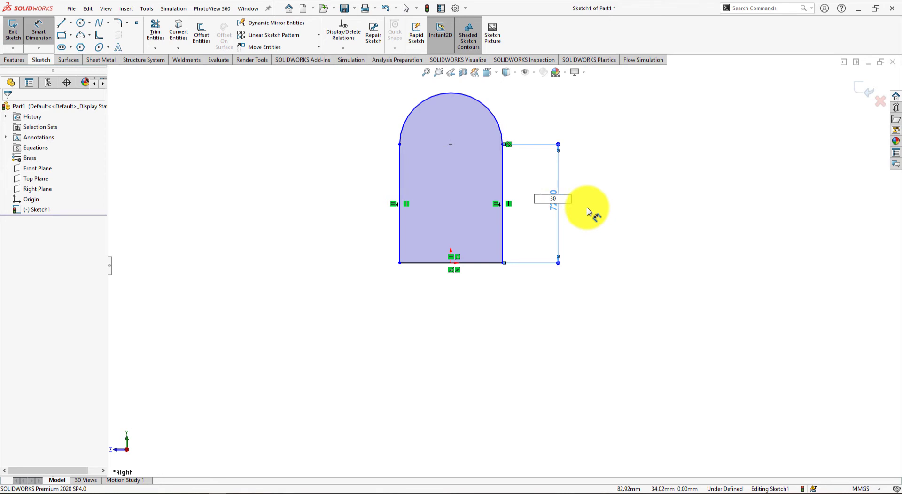
{"action": "type", "text": "30"}
{"action": "key", "text": "Return"}
{"action": "left_click", "coordinate": [585, 210]}
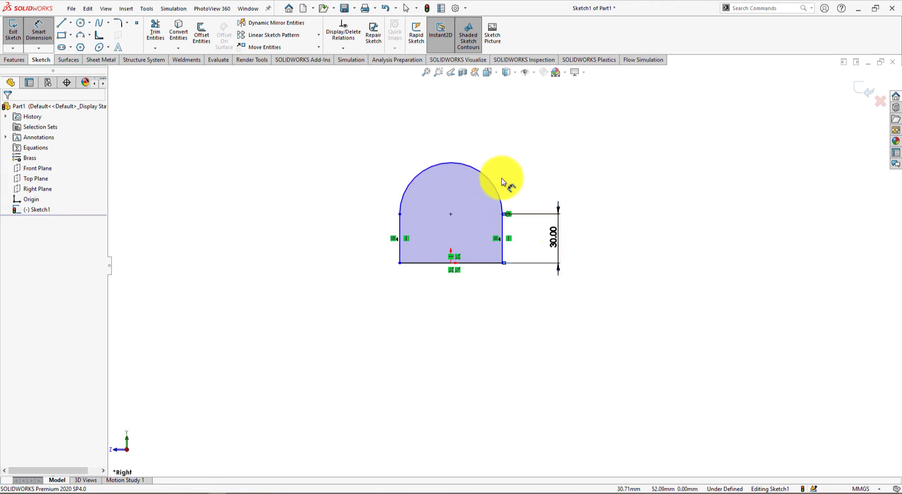
- Check the side view in the exercise drawing and dimension the top arc with a 10 mm radius
{"action": "key", "text": "alt+Tab"}
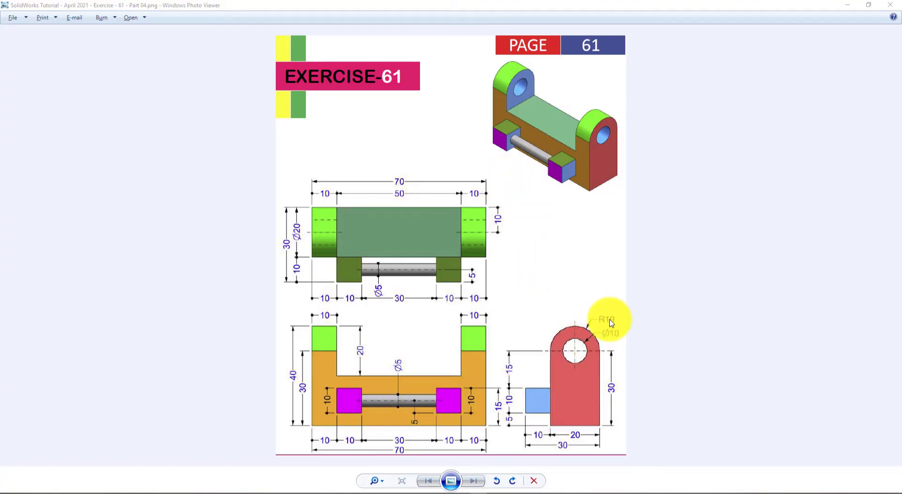
{"action": "key", "text": "alt+Tab"}
{"action": "left_click", "coordinate": [491, 182]}
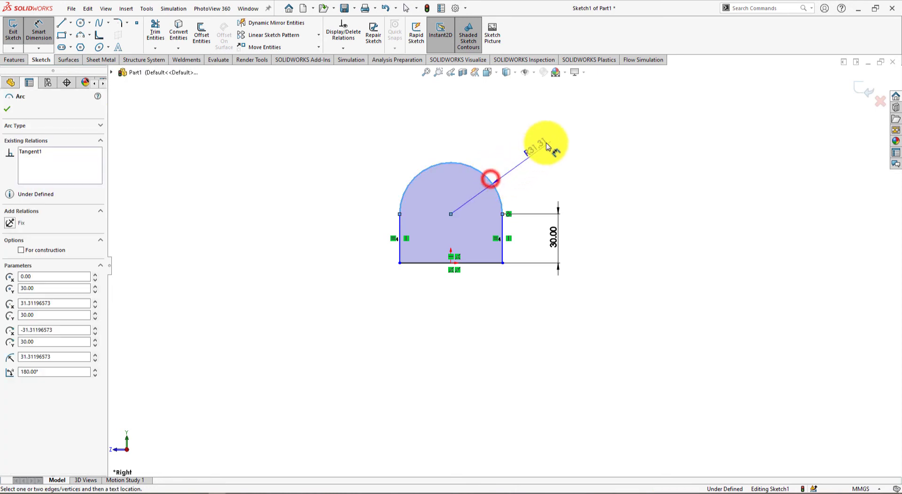
{"action": "left_click", "coordinate": [560, 124]}
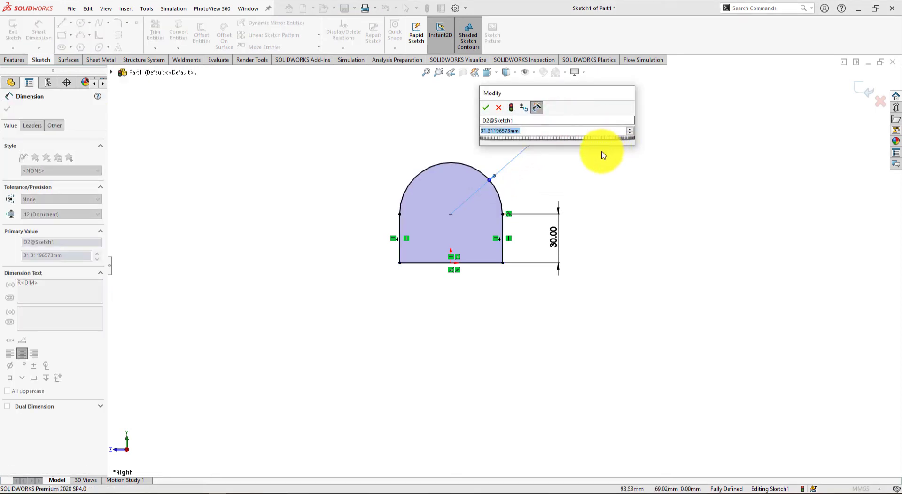
{"action": "type", "text": "20"}
{"action": "key", "text": "Return"}
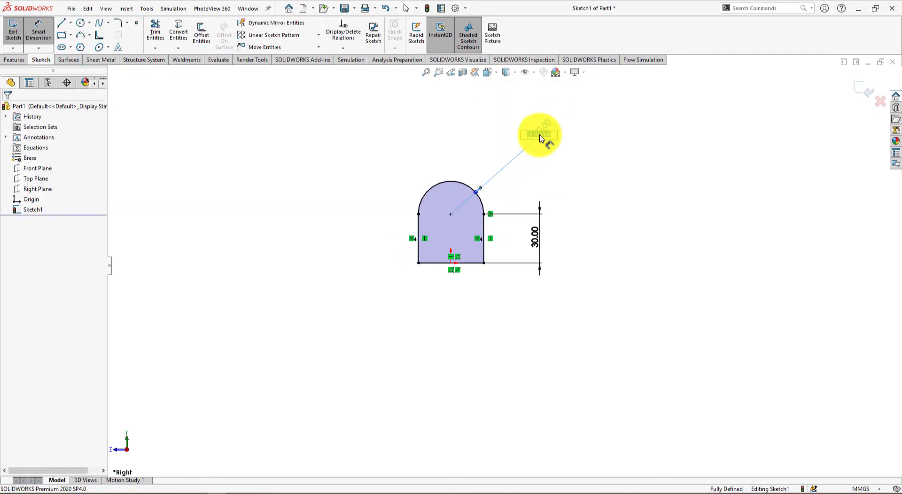
{"action": "left_click", "coordinate": [540, 137]}
{"action": "type", "text": "10"}
{"action": "key", "text": "Return"}
- Move the top arc's radius dimension closer to the profile
{"action": "scroll", "coordinate": [449, 190], "scroll_direction": "down", "scroll_amount": 4}
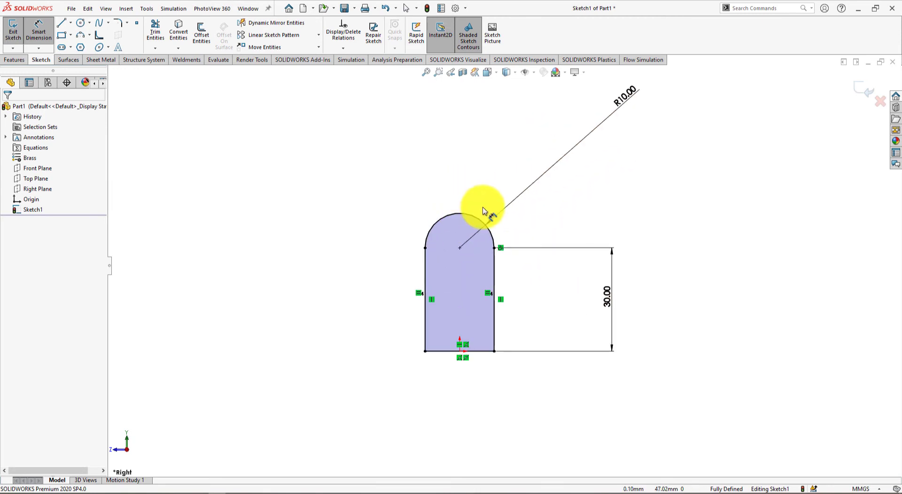
{"action": "scroll", "coordinate": [549, 312], "scroll_direction": "down", "scroll_amount": 2}
{"action": "scroll", "coordinate": [543, 310], "scroll_direction": "up", "scroll_amount": 3}
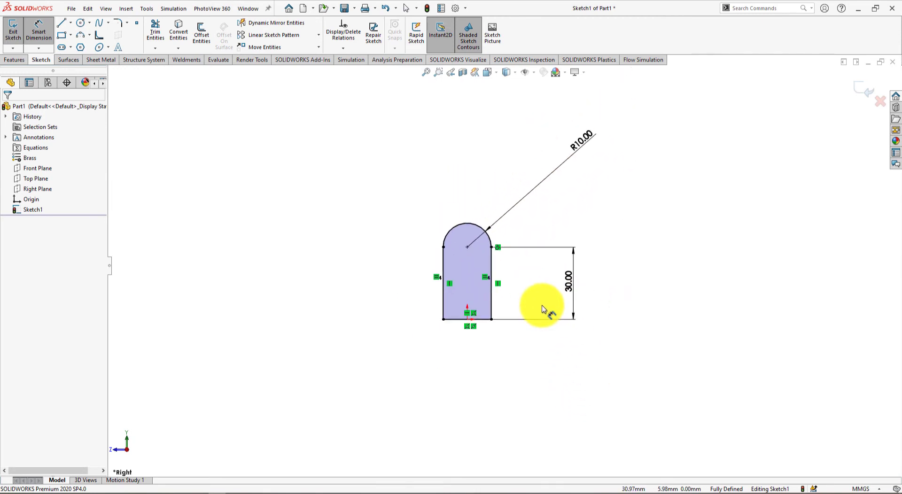
{"action": "left_click_drag", "start_coordinate": [583, 144], "coordinate": [516, 221]}
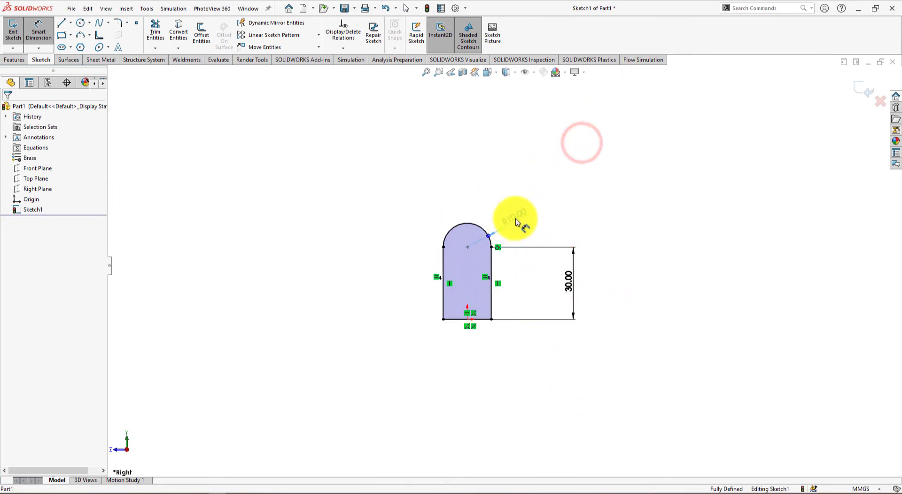
{"action": "scroll", "coordinate": [527, 268], "scroll_direction": "down", "scroll_amount": 3}
{"action": "scroll", "coordinate": [537, 285], "scroll_direction": "down", "scroll_amount": 1}
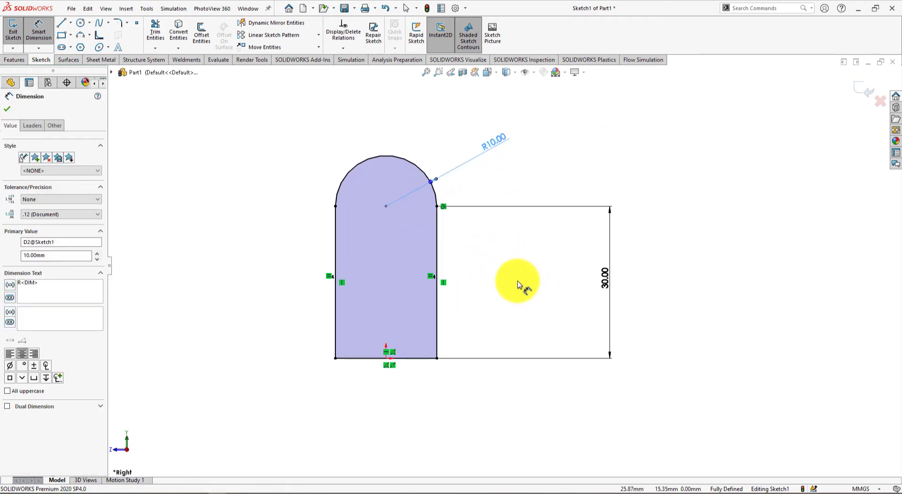
- Check the hole in the exercise drawing and sketch a circle of about 4.6 mm radius centred on the top arc's centre
{"action": "key", "text": "alt+Tab"}
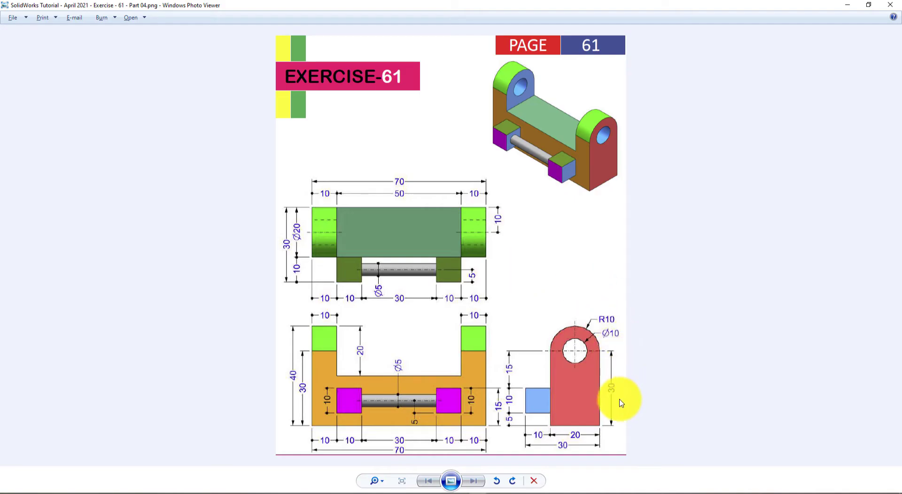
{"action": "key", "text": "alt+Tab"}
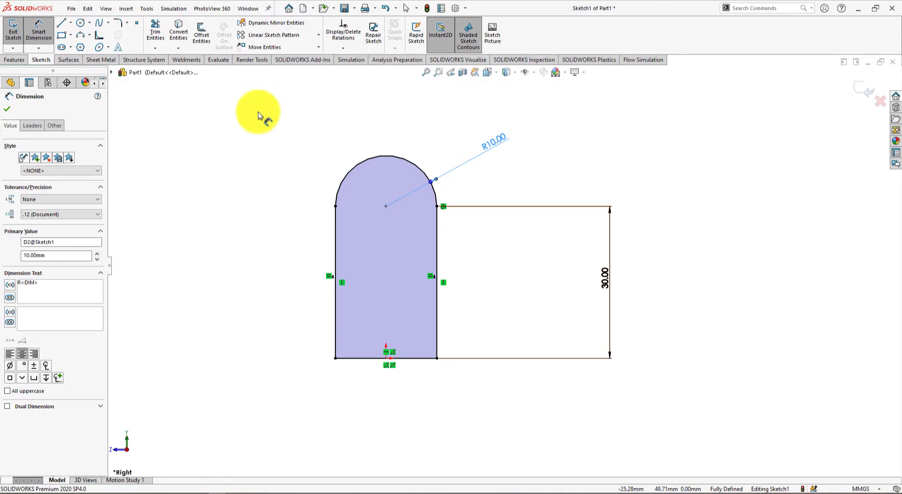
{"action": "left_click", "coordinate": [82, 28]}
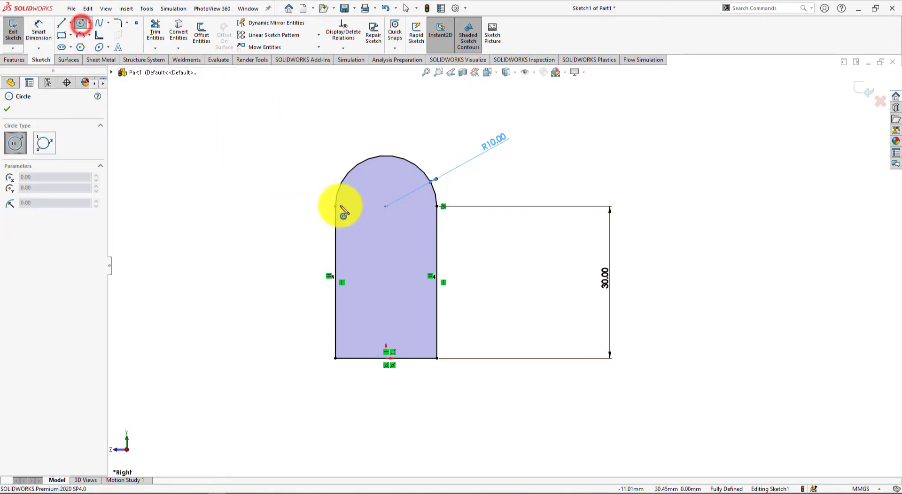
{"action": "left_click", "coordinate": [385, 206]}
{"action": "left_click", "coordinate": [364, 207]}
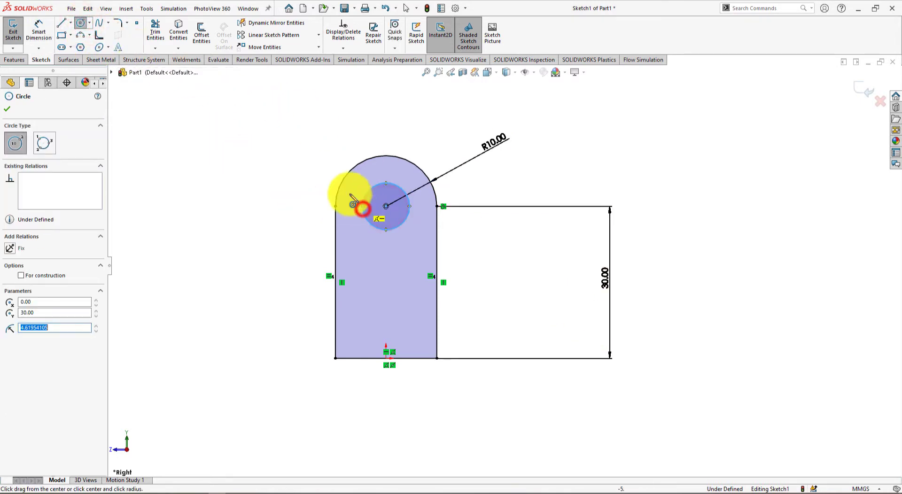
- Dimension the circle and set its diameter to 10 mm as given in the exercise drawing
{"action": "left_click", "coordinate": [38, 30]}
{"action": "left_click", "coordinate": [410, 209]}
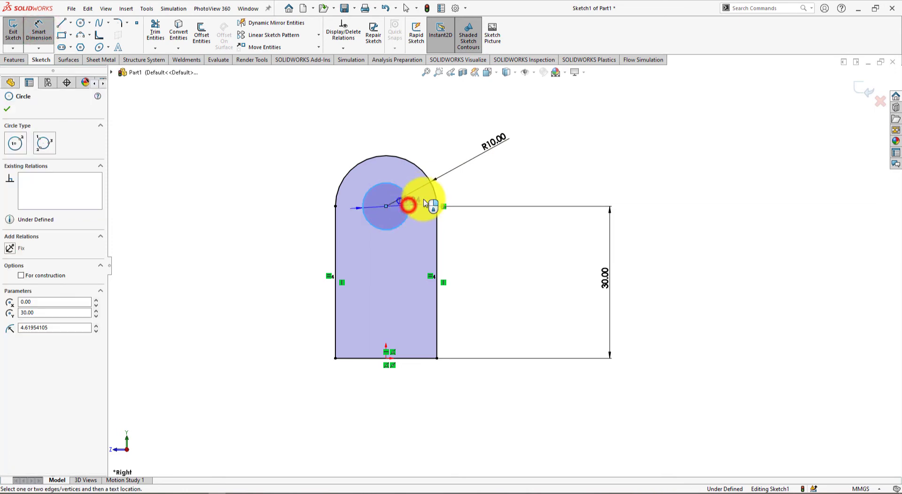
{"action": "left_click", "coordinate": [504, 181]}
{"action": "key", "text": "alt+Tab"}
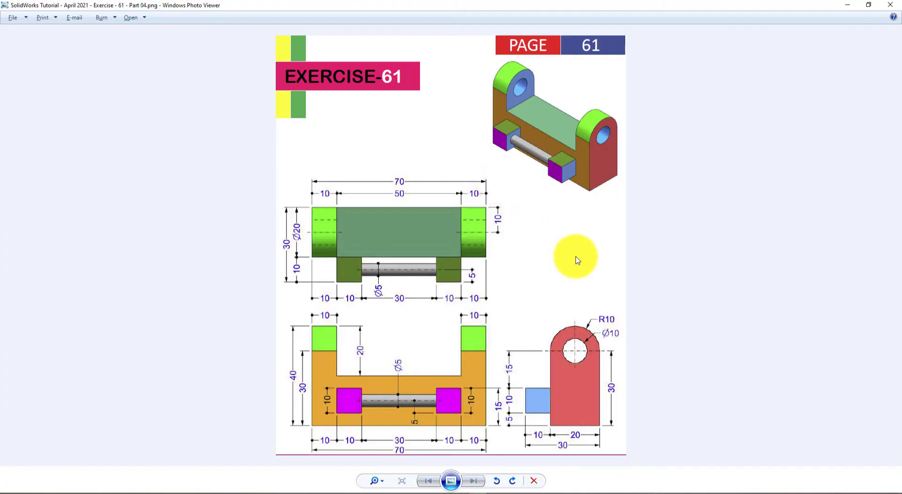
{"action": "key", "text": "alt+Tab"}
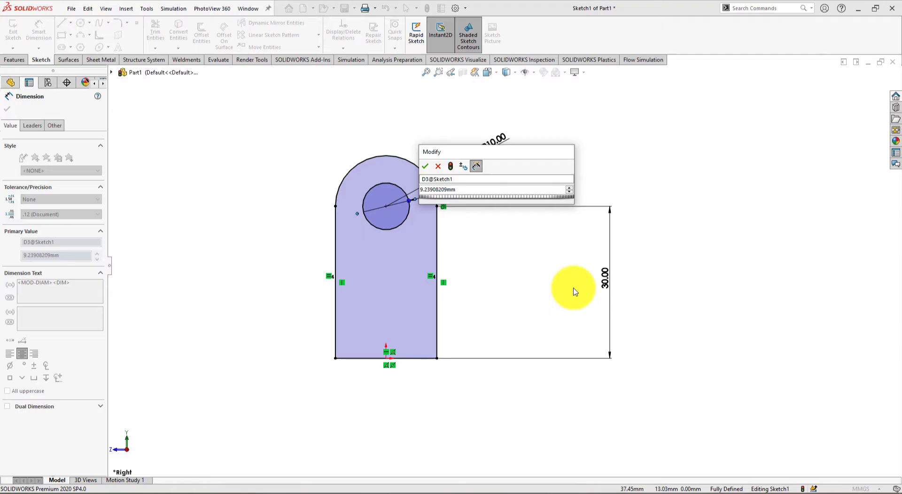
{"action": "type", "text": "10"}
{"action": "key", "text": "Return"}
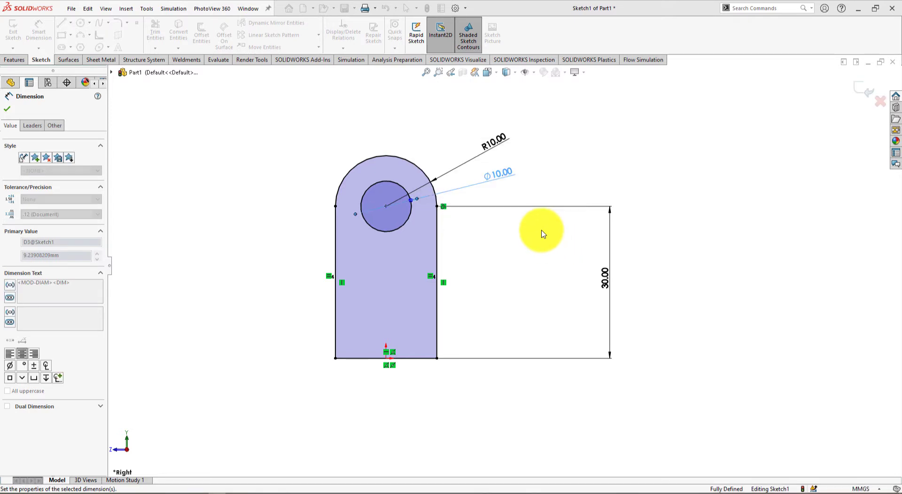
- Extrude the round-topped profile with its hole 70 mm, using the Mid Plane end condition and the drawing's overall length
{"action": "left_click", "coordinate": [8, 61]}
{"action": "left_click", "coordinate": [15, 32]}
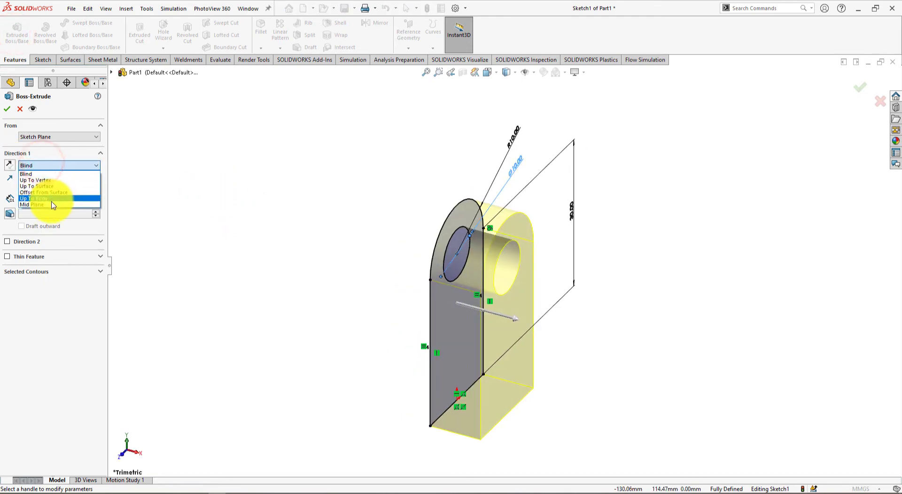
{"action": "left_click", "coordinate": [52, 205]}
{"action": "key", "text": "alt+Tab"}
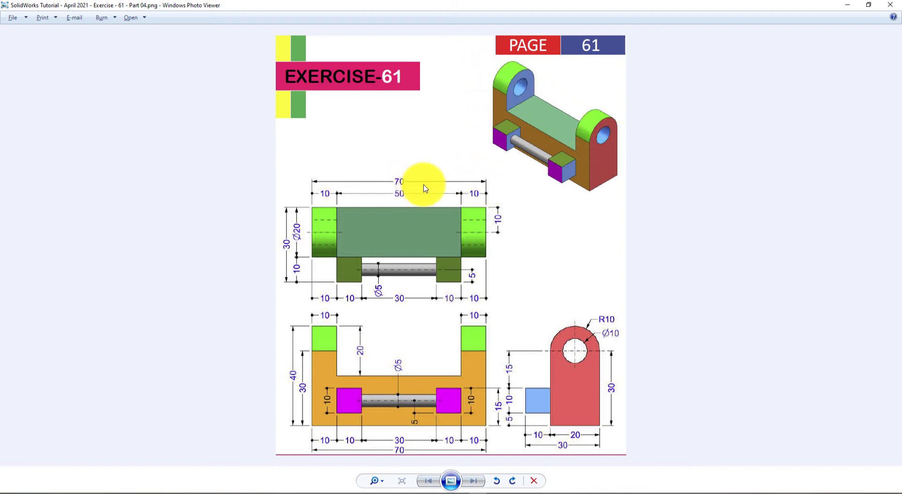
{"action": "key", "text": "alt+Tab"}
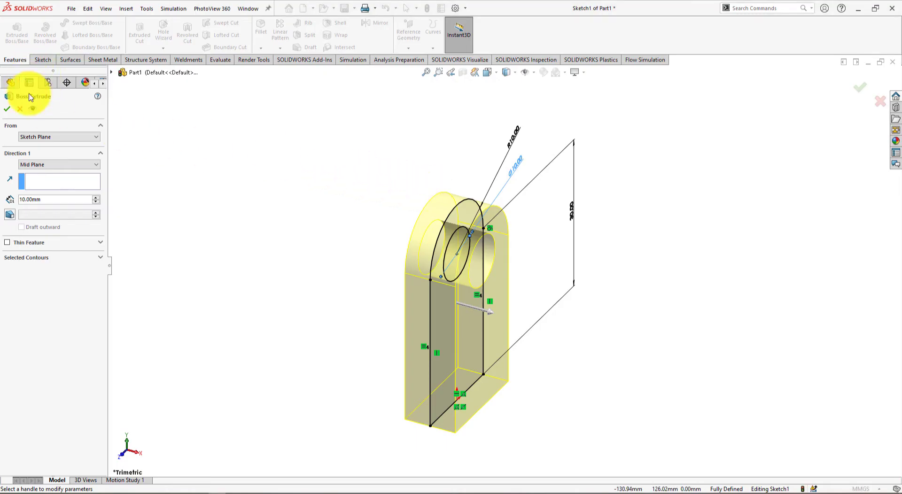
{"action": "left_click_drag", "start_coordinate": [57, 201], "coordinate": [1, 199]}
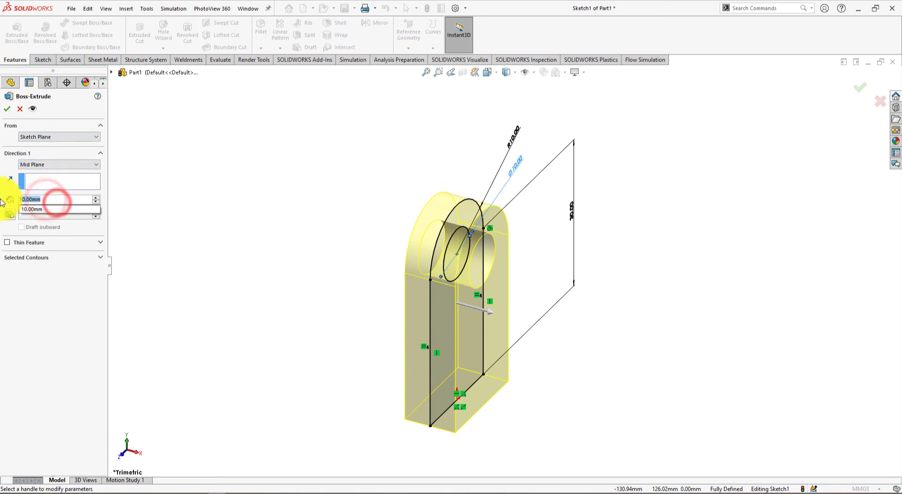
{"action": "type", "text": "7"}
{"action": "type", "text": "0"}
{"action": "key", "text": "Return"}
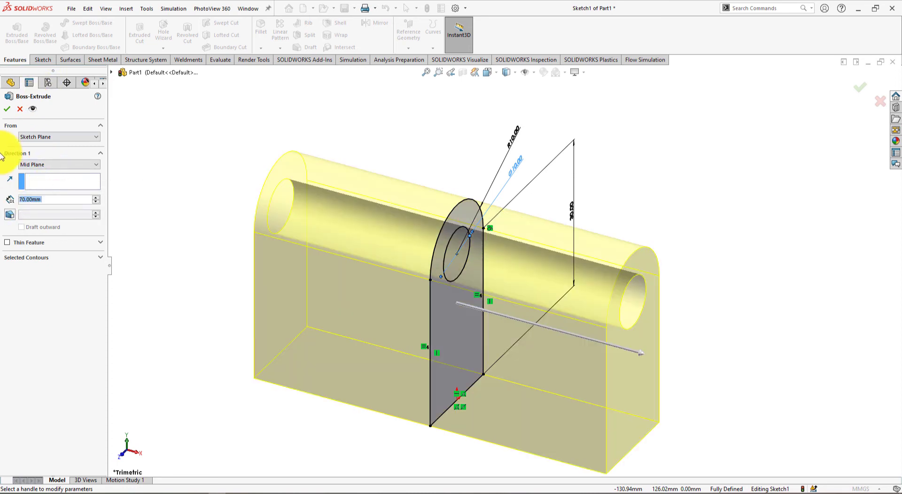
{"action": "left_click", "coordinate": [9, 109]}
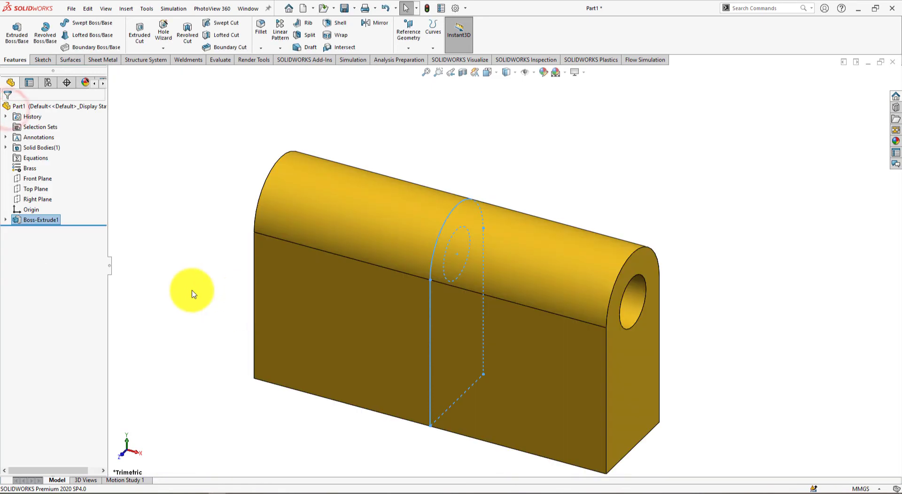
- Check the front and top views in the exercise drawing and start a new sketch on the Front Plane
{"action": "middle_click_drag", "start_coordinate": [191, 292], "coordinate": [300, 309]}
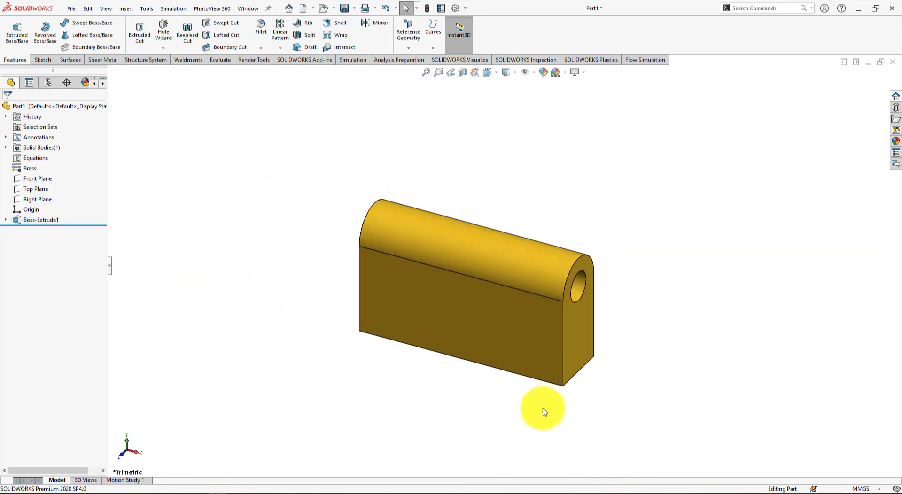
{"action": "key", "text": "alt+Tab"}
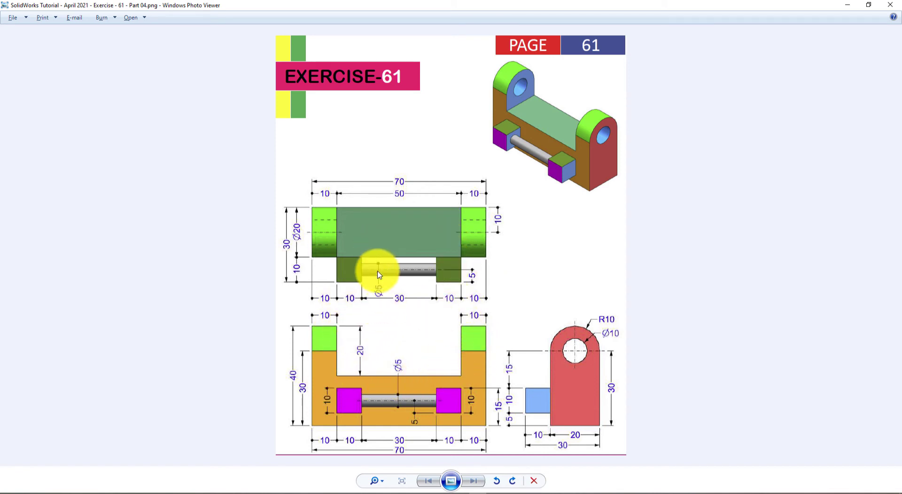
{"action": "key", "text": "alt+Tab"}
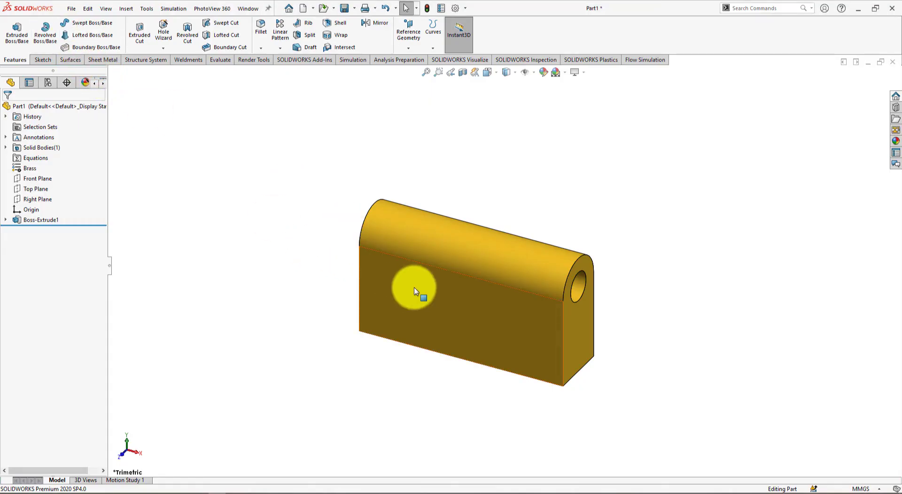
{"action": "left_click", "coordinate": [42, 179]}
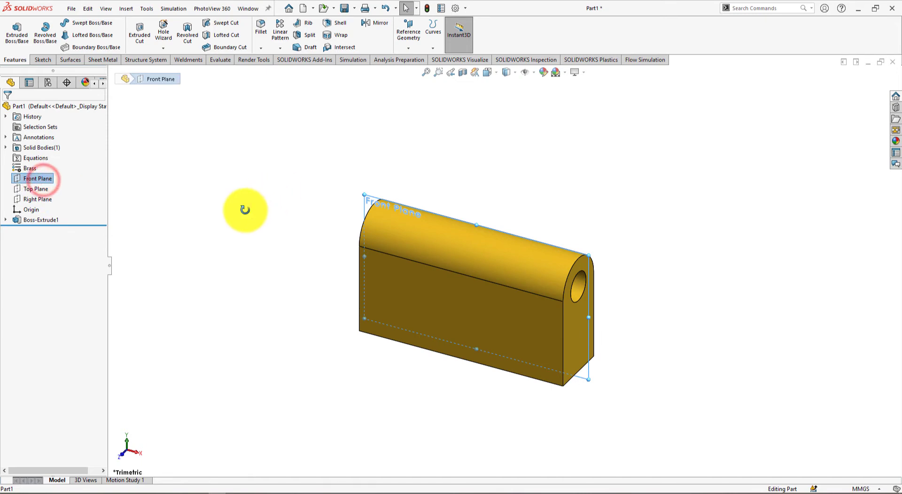
{"action": "middle_click_drag", "start_coordinate": [242, 207], "coordinate": [218, 209]}
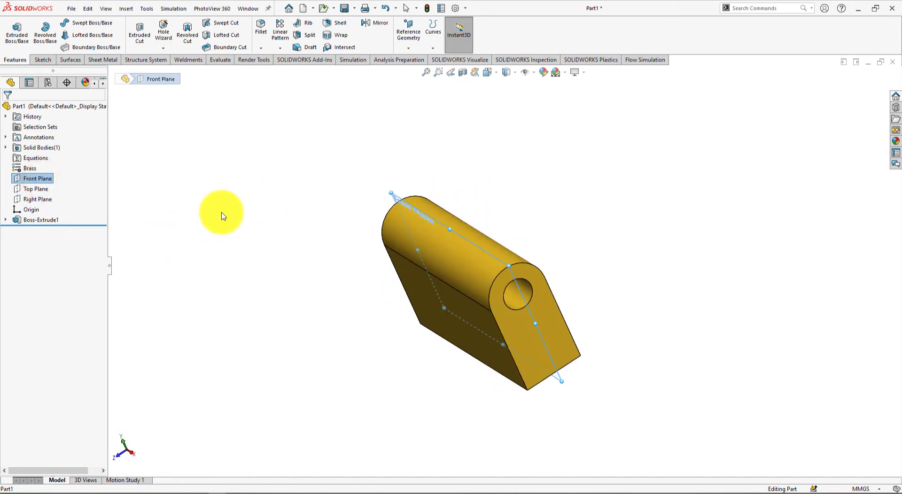
{"action": "left_click", "coordinate": [192, 231]}
{"action": "left_click", "coordinate": [40, 178]}
{"action": "left_click", "coordinate": [47, 165]}
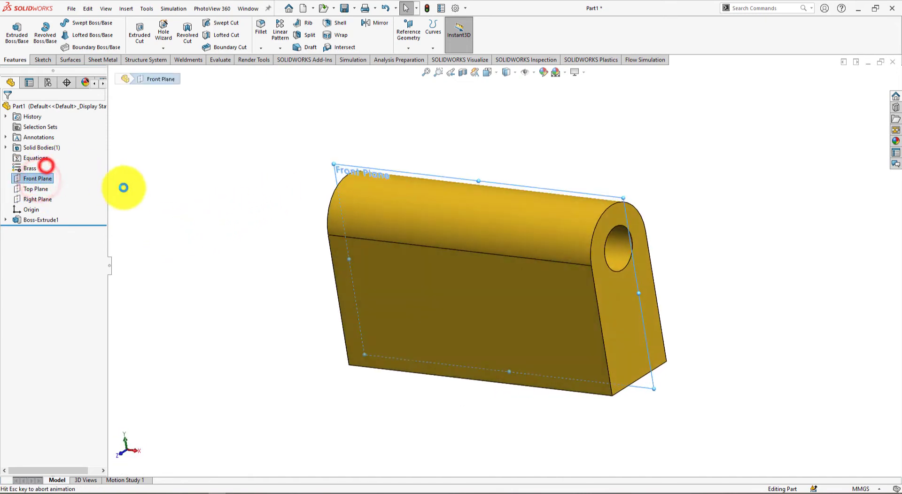
{"action": "left_click", "coordinate": [207, 218]}
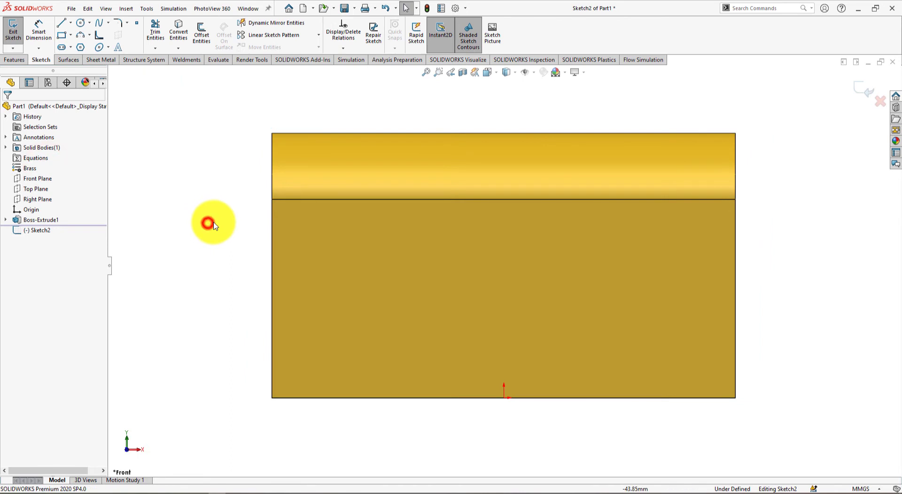
- Sketch a corner rectangle about 56 mm wide and 34 mm high, overlapping the body's upper middle and extending above its top edge
{"action": "left_click", "coordinate": [61, 35]}
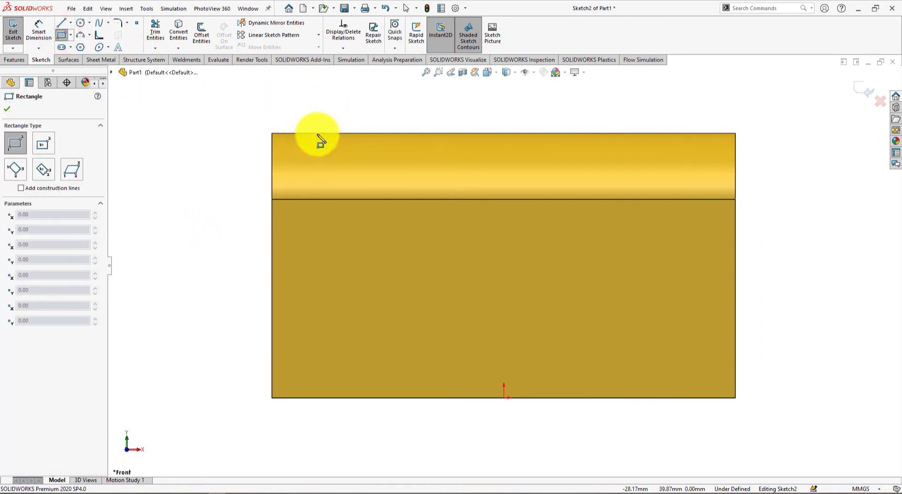
{"action": "left_click", "coordinate": [317, 100]}
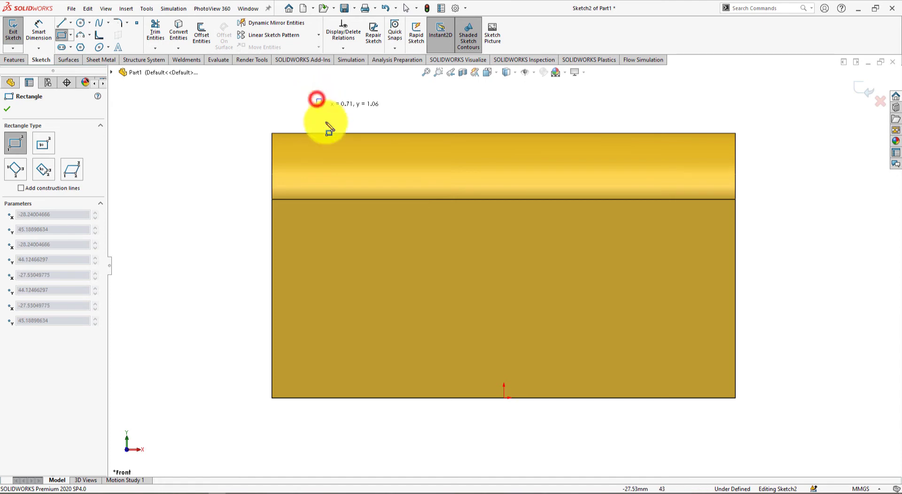
{"action": "left_click", "coordinate": [687, 326]}
{"action": "right_click", "coordinate": [820, 243]}
{"action": "left_click", "coordinate": [822, 244]}
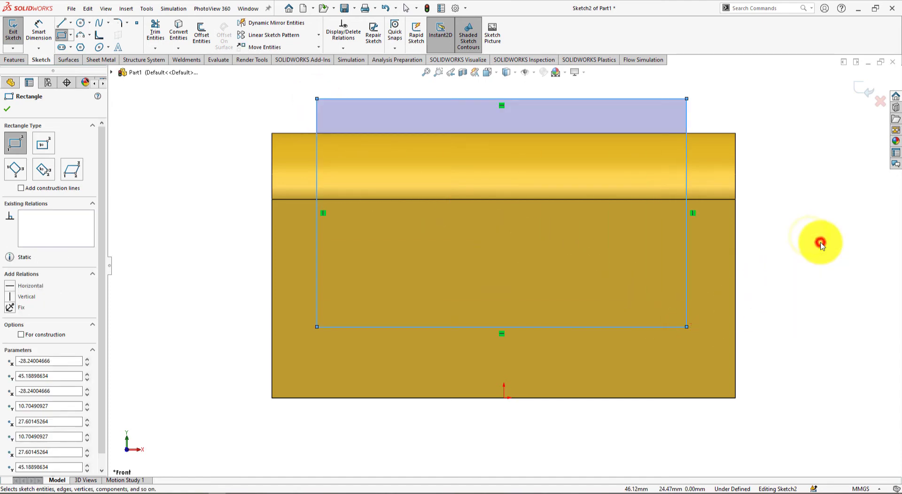
- Check the recess width in the exercise drawing and dimension the rectangle's top line to 50 mm
{"action": "key", "text": "alt+Tab"}
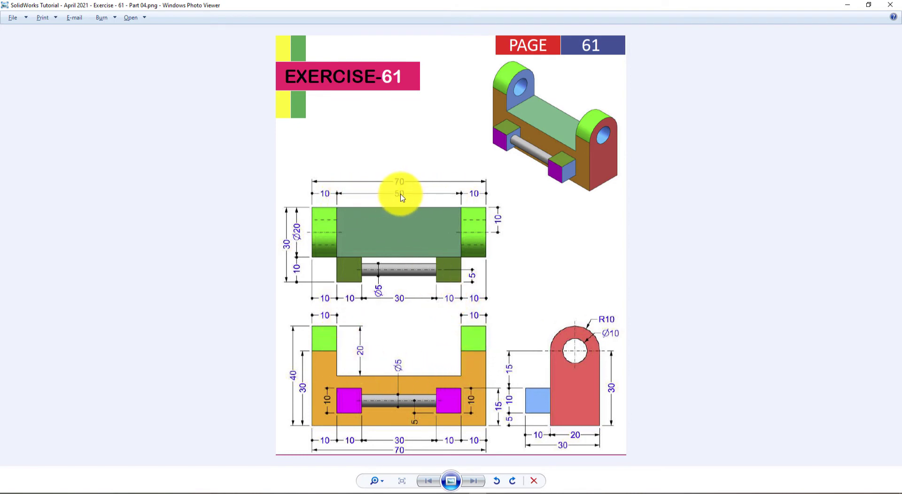
{"action": "key", "text": "alt+Tab"}
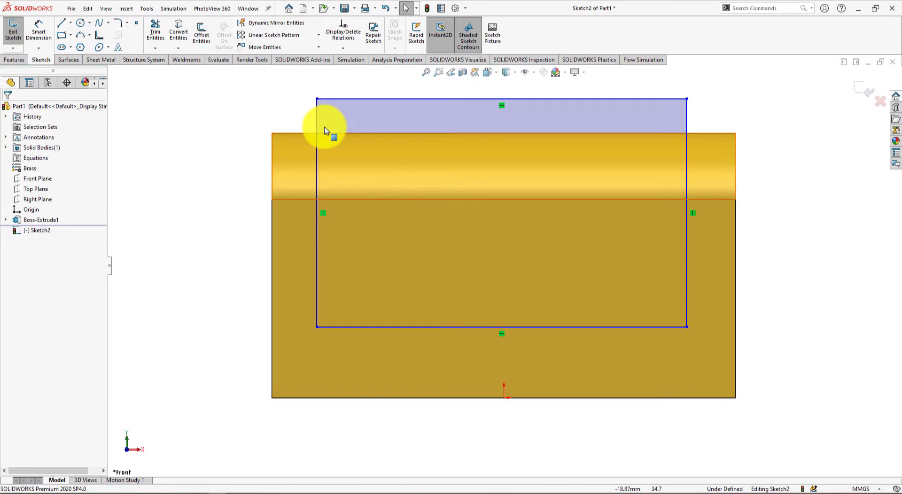
{"action": "left_click", "coordinate": [46, 28]}
{"action": "left_click", "coordinate": [433, 90]}
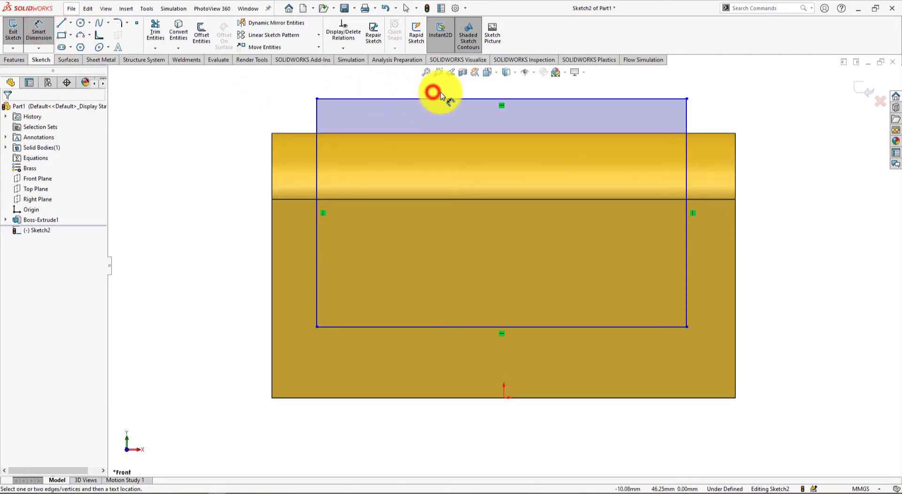
{"action": "scroll", "coordinate": [500, 292], "scroll_direction": "down", "scroll_amount": 3}
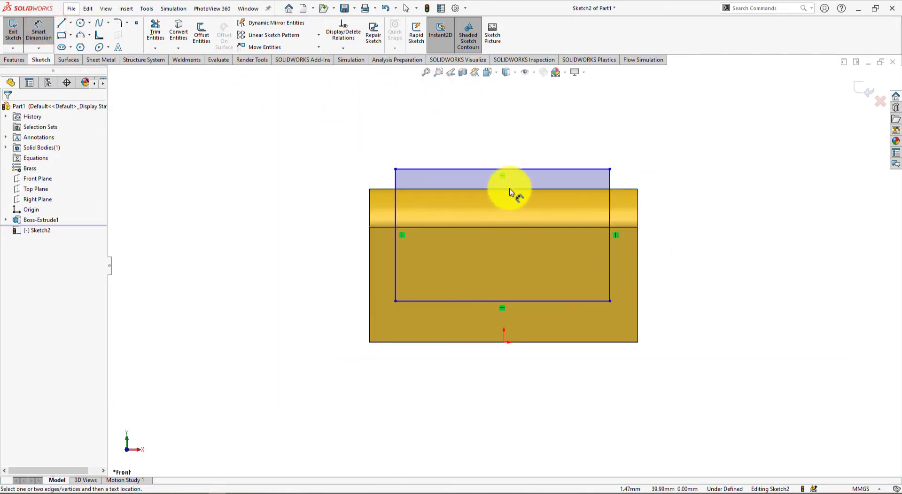
{"action": "left_click", "coordinate": [529, 170]}
{"action": "left_click", "coordinate": [502, 114]}
{"action": "type", "text": "50"}
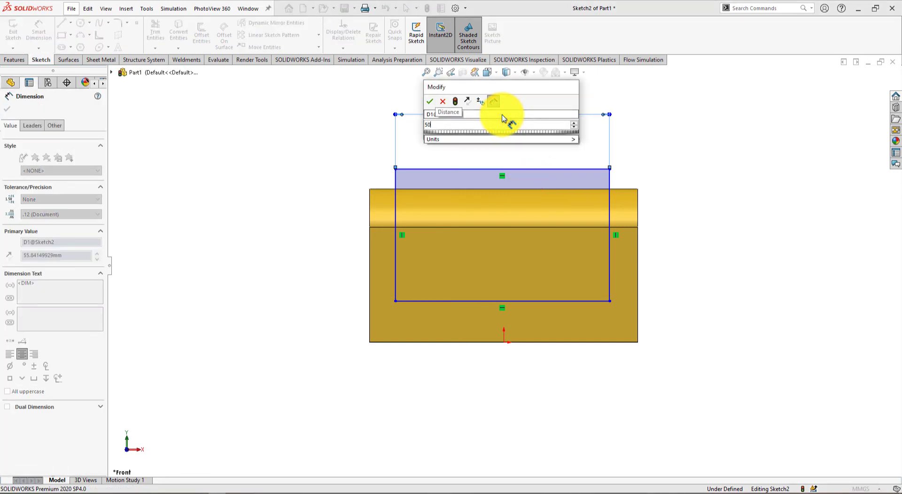
{"action": "key", "text": "Return"}
- Check the end wall thickness in the drawing and dimension the rectangle's left side 10 mm from the body's left edge
{"action": "key", "text": "alt+Tab"}
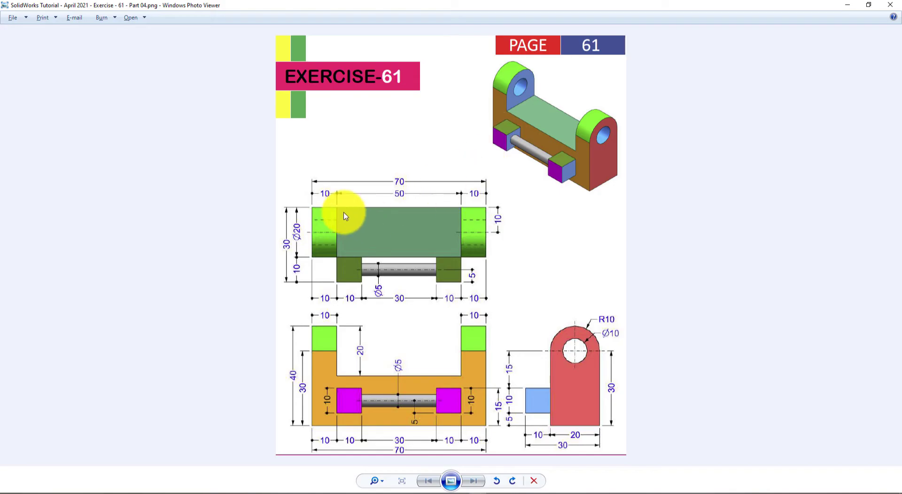
{"action": "key", "text": "alt+Tab"}
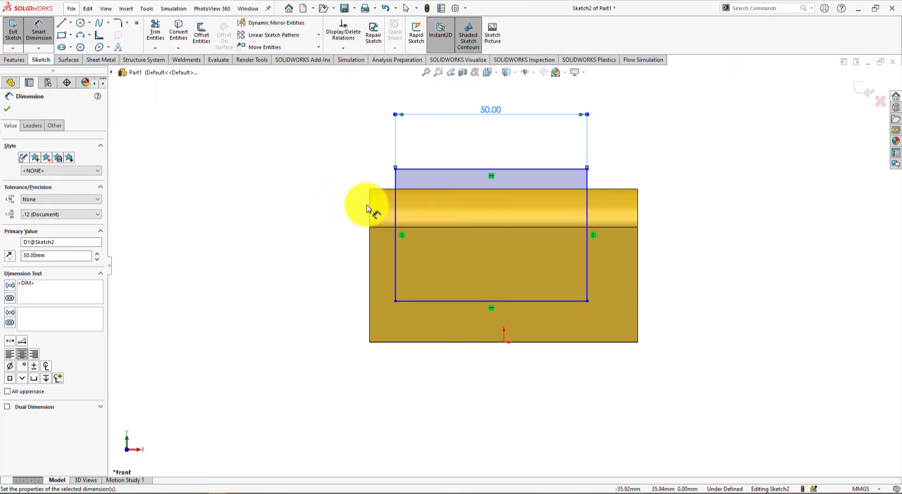
{"action": "left_click", "coordinate": [369, 205]}
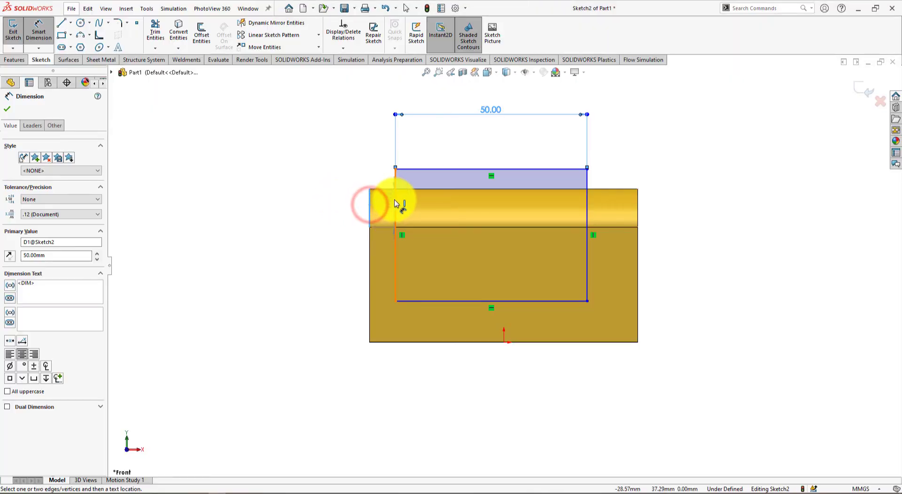
{"action": "left_click", "coordinate": [394, 203]}
{"action": "left_click", "coordinate": [371, 137]}
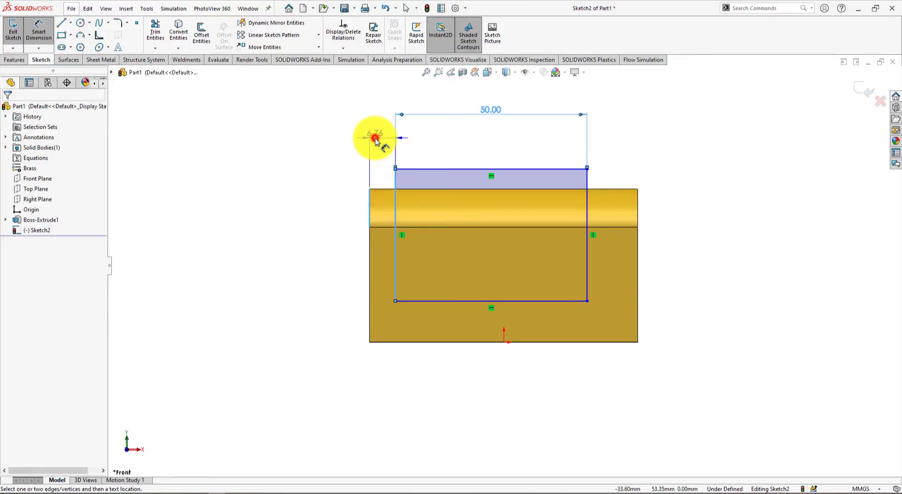
{"action": "type", "text": "10"}
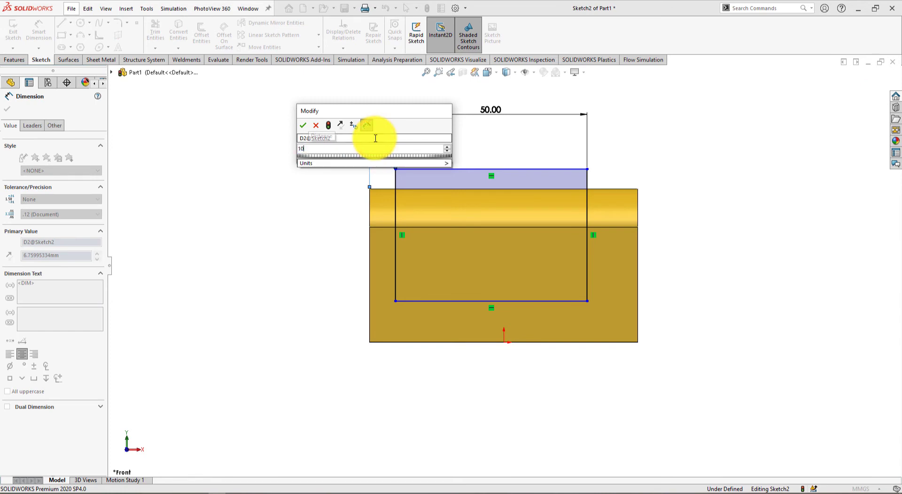
{"action": "key", "text": "Return"}
- Check the recess depth in the exercise drawing and dimension the rectangle's vertical side to 20 mm
{"action": "key", "text": "alt+Tab"}
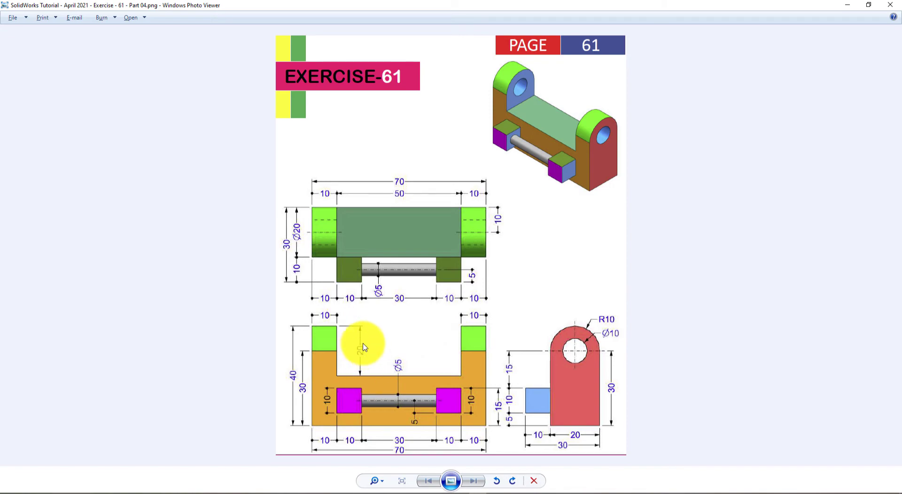
{"action": "key", "text": "alt+Tab"}
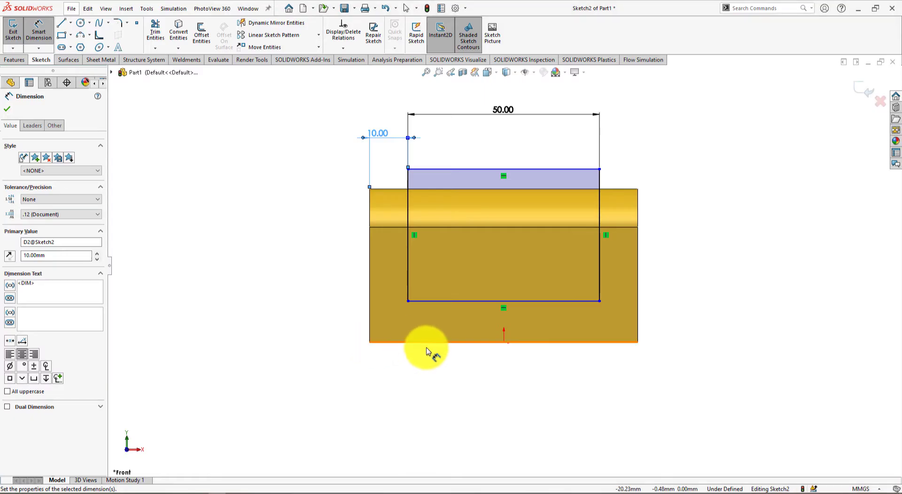
{"action": "left_click", "coordinate": [410, 280]}
{"action": "left_click", "coordinate": [311, 242]}
{"action": "type", "text": "20"}
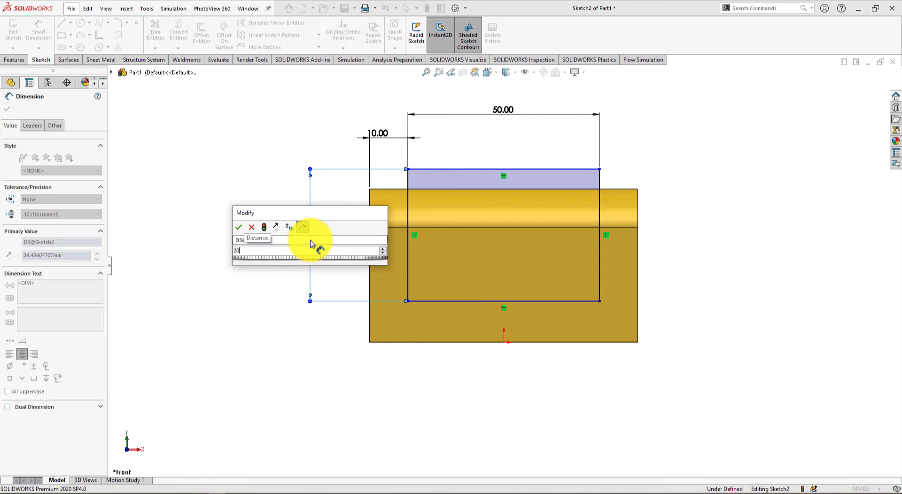
{"action": "key", "text": "Return"}
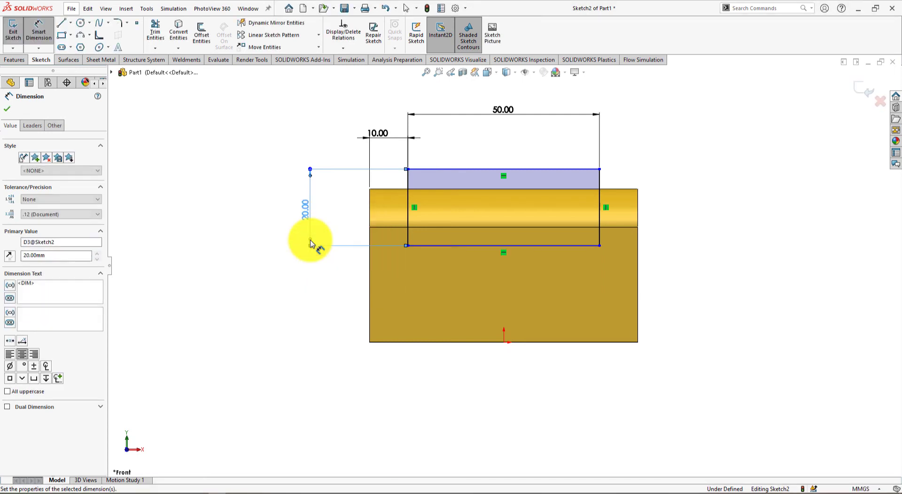
{"action": "left_click", "coordinate": [8, 112]}
{"action": "left_click", "coordinate": [236, 246]}
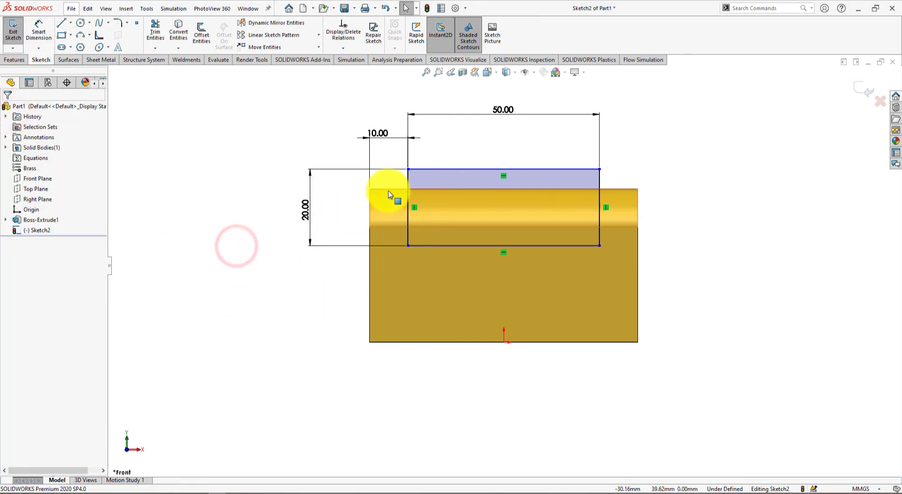
- Make the rectangle's top line collinear with the body's top edge and move the 20 mm dimension inside the rectangle
{"action": "left_click", "coordinate": [388, 189]}
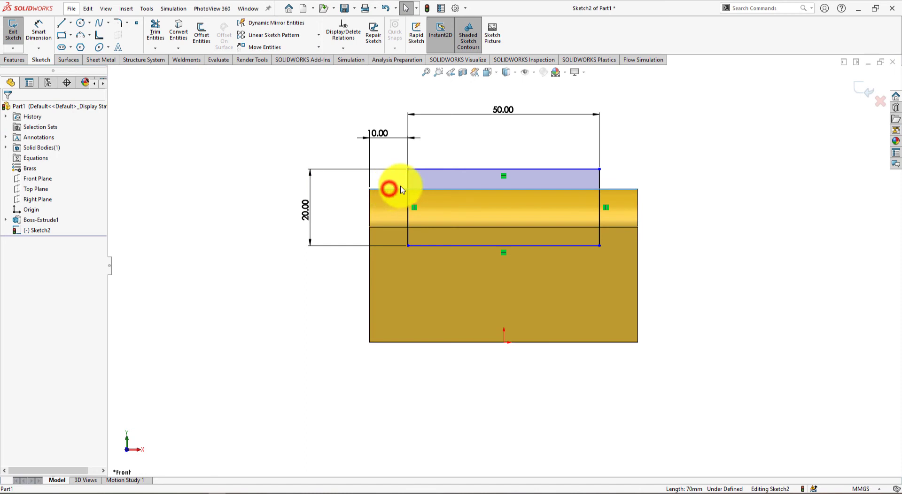
{"action": "left_click", "coordinate": [426, 169], "text": "ctrl"}
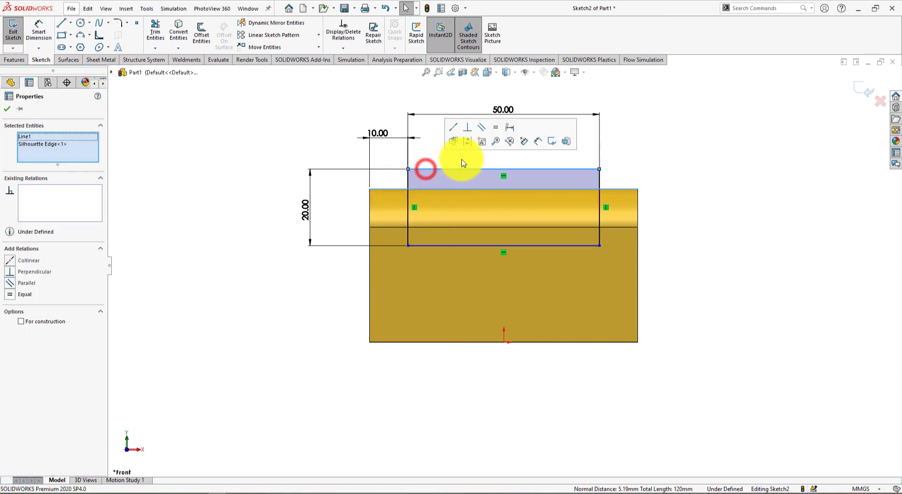
{"action": "left_click", "coordinate": [455, 128]}
{"action": "left_click", "coordinate": [201, 151]}
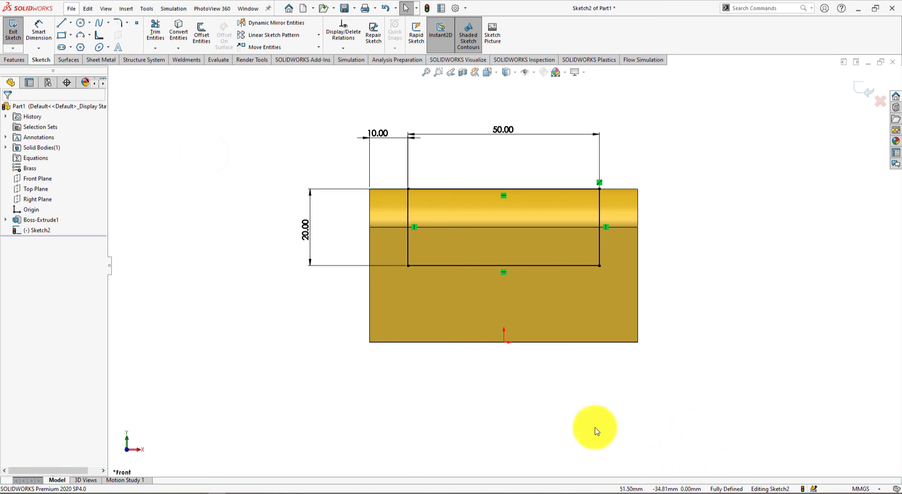
{"action": "left_click_drag", "start_coordinate": [315, 240], "coordinate": [430, 243]}
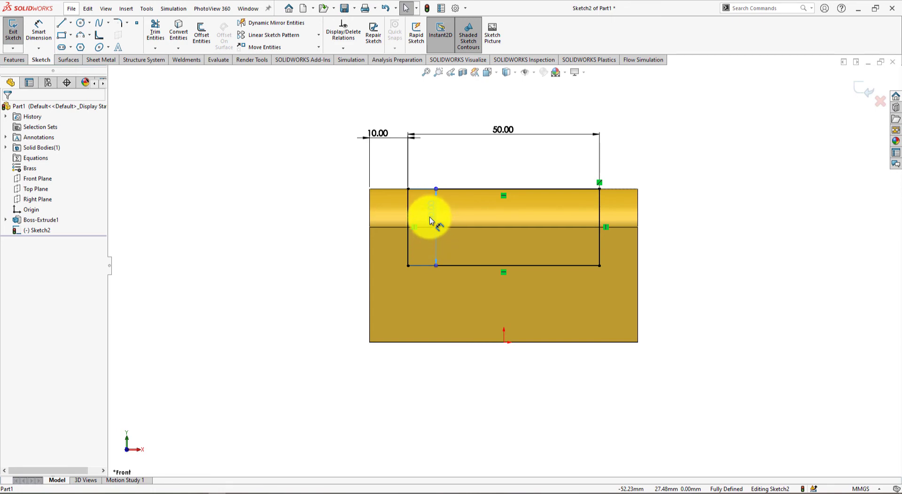
{"action": "left_click", "coordinate": [246, 272]}
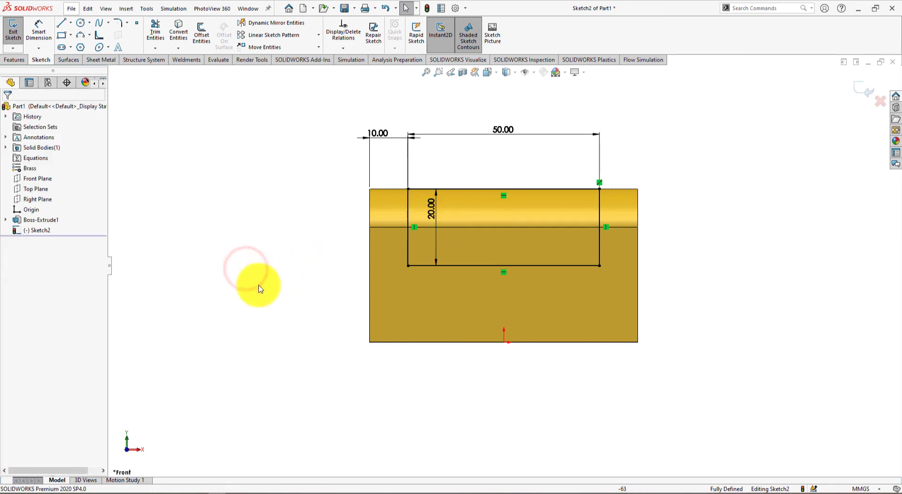
- Check the recess in the exercise drawing and cut-extrude the rectangle with the Mid Plane end condition and a 70 mm depth
{"action": "key", "text": "alt+Tab"}
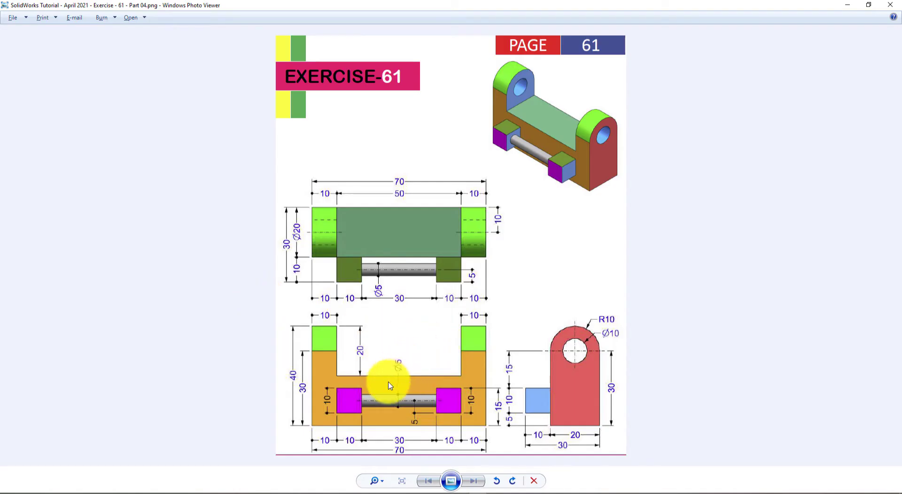
{"action": "key", "text": "alt+Tab"}
{"action": "left_click", "coordinate": [15, 60]}
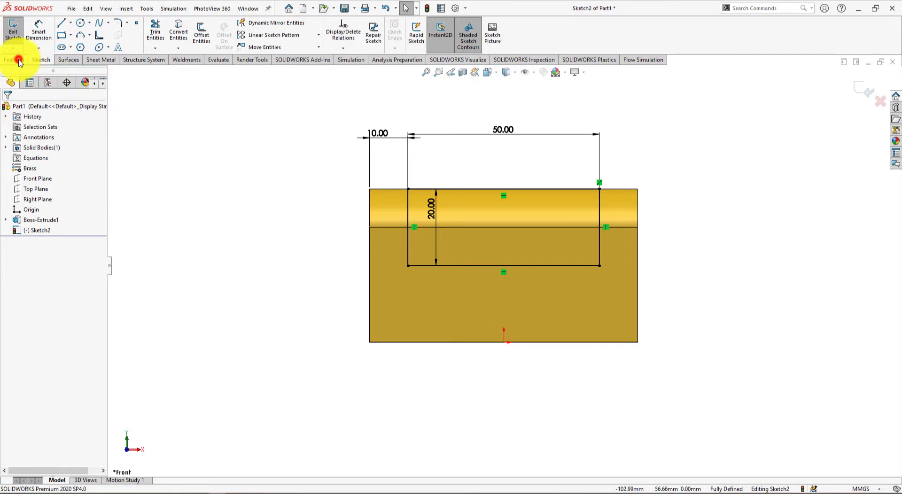
{"action": "left_click", "coordinate": [138, 30]}
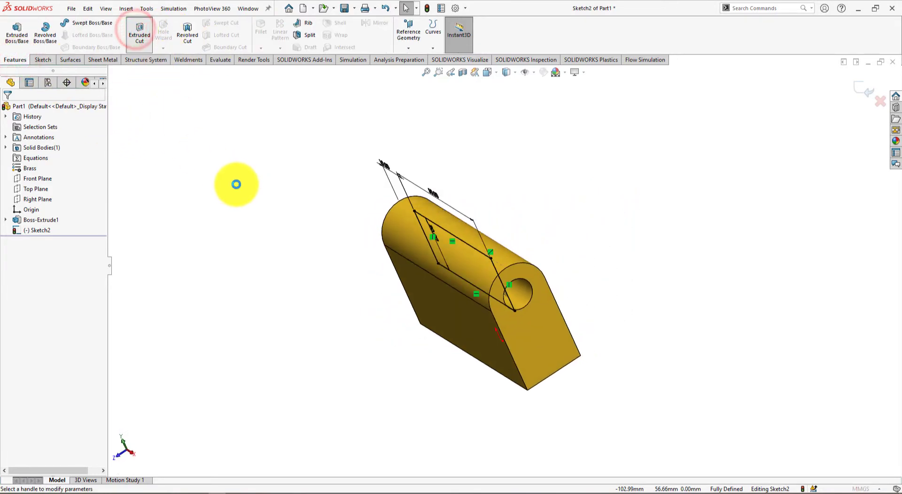
{"action": "left_click", "coordinate": [43, 166]}
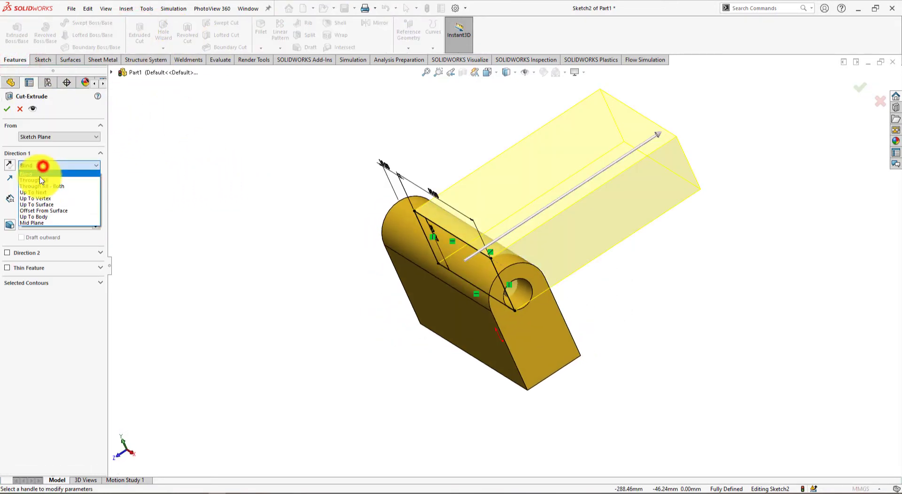
{"action": "left_click", "coordinate": [45, 225]}
{"action": "left_click", "coordinate": [172, 240]}
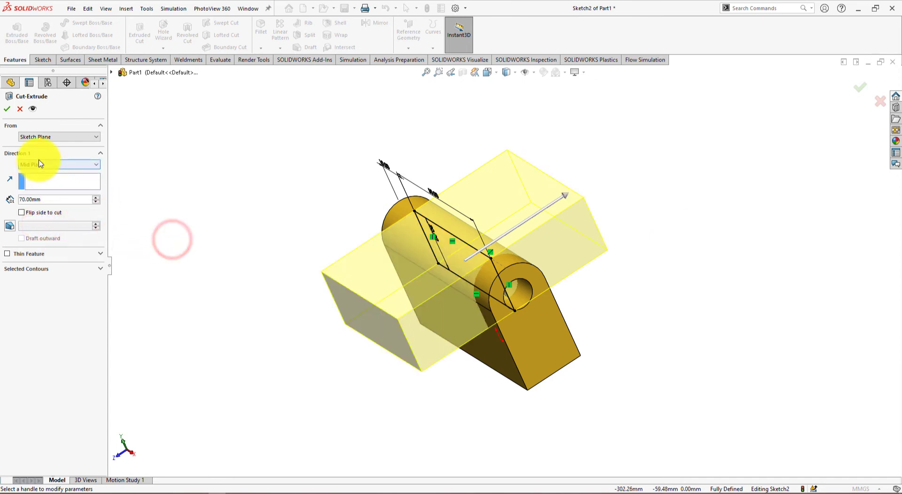
{"action": "middle_click_drag", "start_coordinate": [264, 272], "coordinate": [312, 302]}
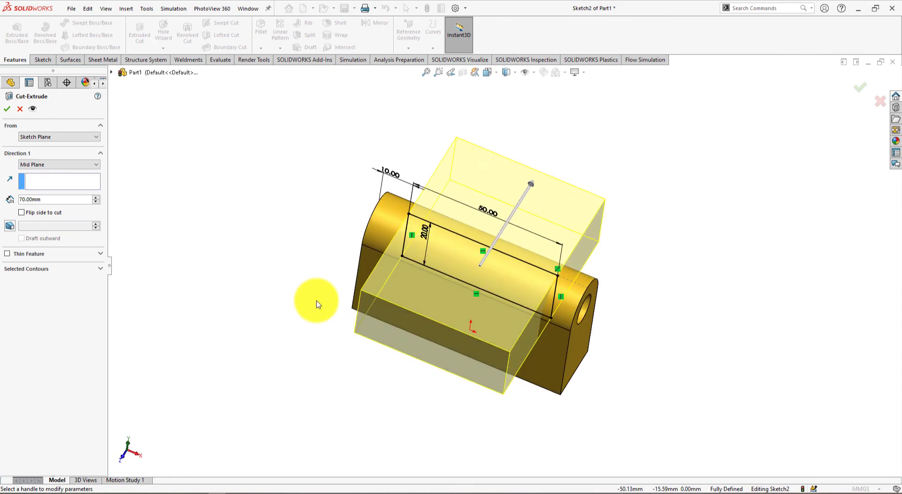
{"action": "left_click", "coordinate": [8, 109]}
{"action": "left_click", "coordinate": [185, 188]}
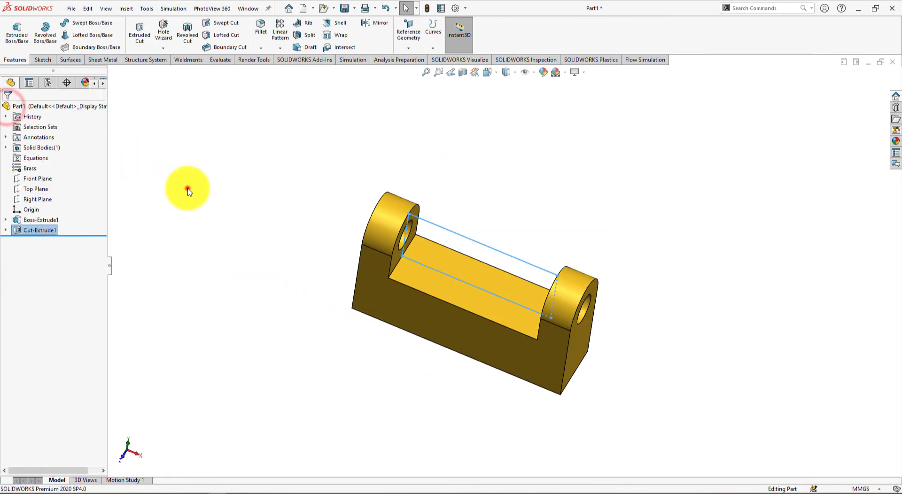
- Show the part in isometric view, start a new sketch on the Right Plane and widen that plane's displayed boundary
{"action": "key", "text": "space"}
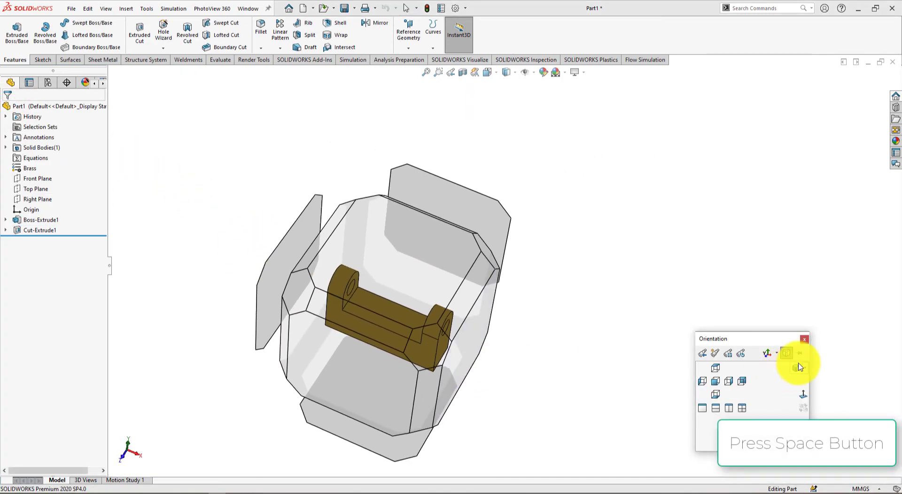
{"action": "left_click", "coordinate": [797, 363]}
{"action": "left_click", "coordinate": [377, 374]}
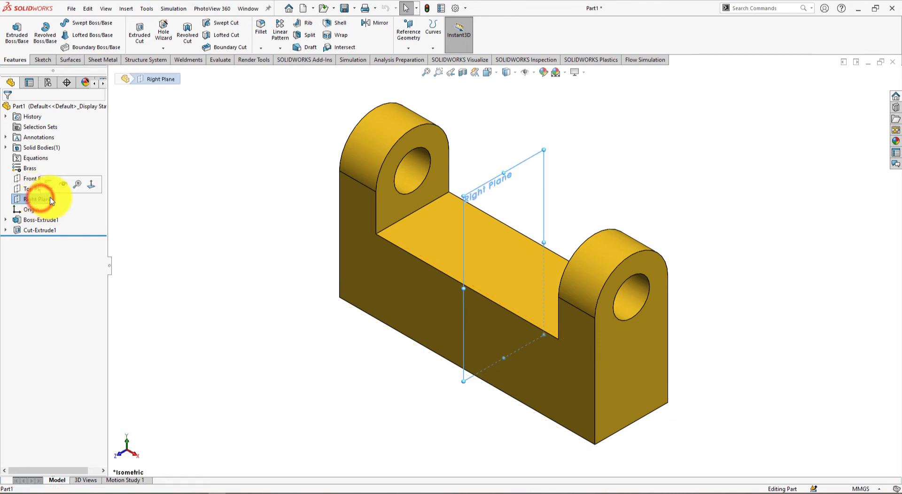
{"action": "left_click", "coordinate": [48, 183]}
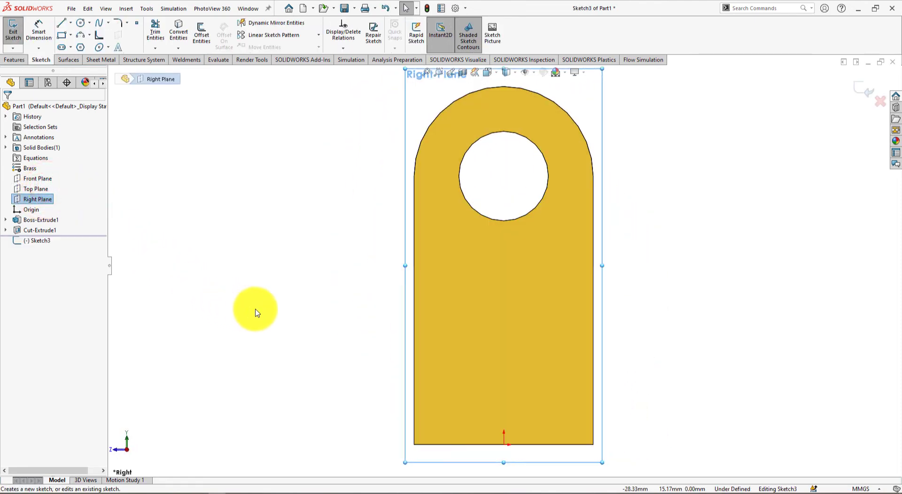
{"action": "left_click_drag", "start_coordinate": [404, 267], "coordinate": [225, 254]}
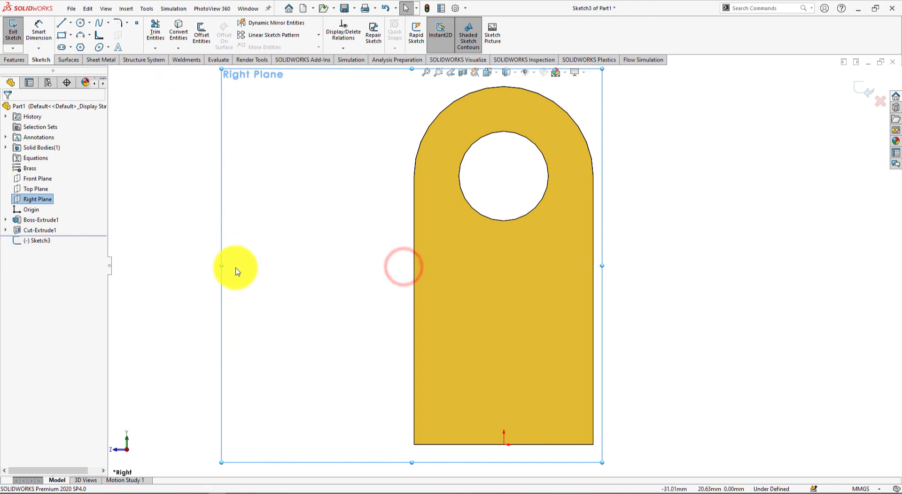
{"action": "left_click", "coordinate": [154, 267]}
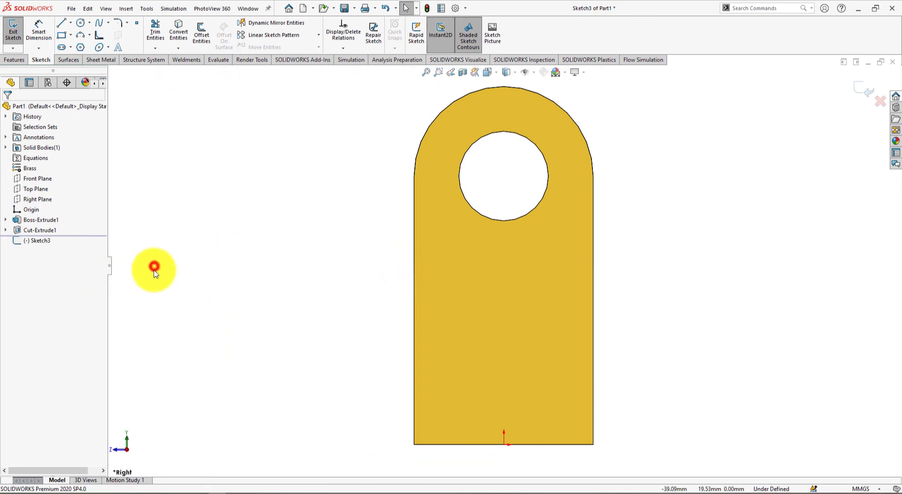
- Sketch a corner rectangle about 4.1 mm wide and 3.9 mm high beside the body and check the block size in the exercise drawing
{"action": "left_click", "coordinate": [62, 35]}
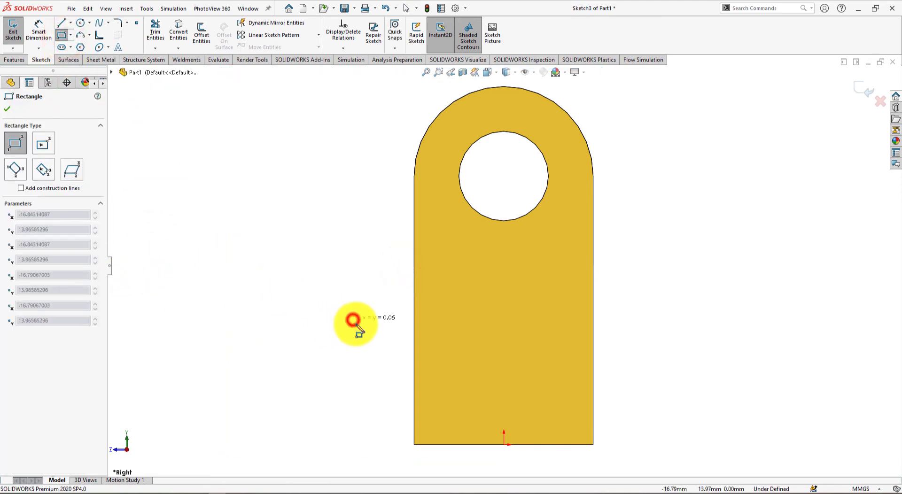
{"action": "mouse_move", "coordinate": [354, 321]}
{"action": "left_mouse_down"}
{"action": "mouse_move", "coordinate": [375, 358]}
{"action": "mouse_move", "coordinate": [389, 355]}
{"action": "left_mouse_up"}
{"action": "key", "text": "alt+Tab"}
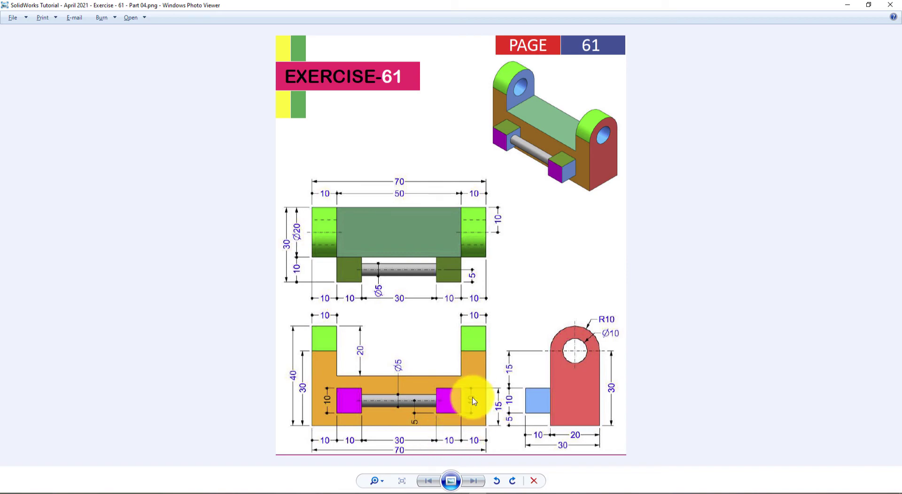
{"action": "key", "text": "alt+Tab"}
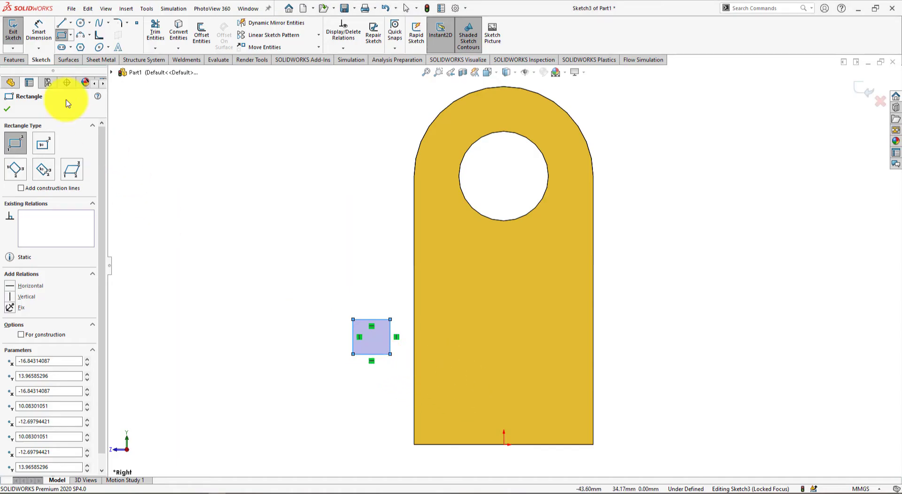
- Dimension the rectangle's vertical and horizontal sides to 10 mm each
{"action": "left_click", "coordinate": [37, 35]}
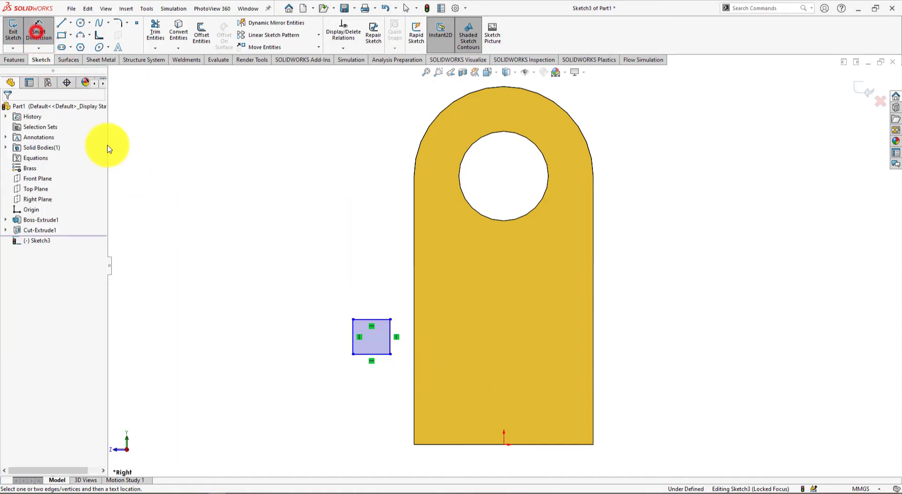
{"action": "left_click", "coordinate": [354, 344]}
{"action": "left_click", "coordinate": [311, 336]}
{"action": "type", "text": "10"}
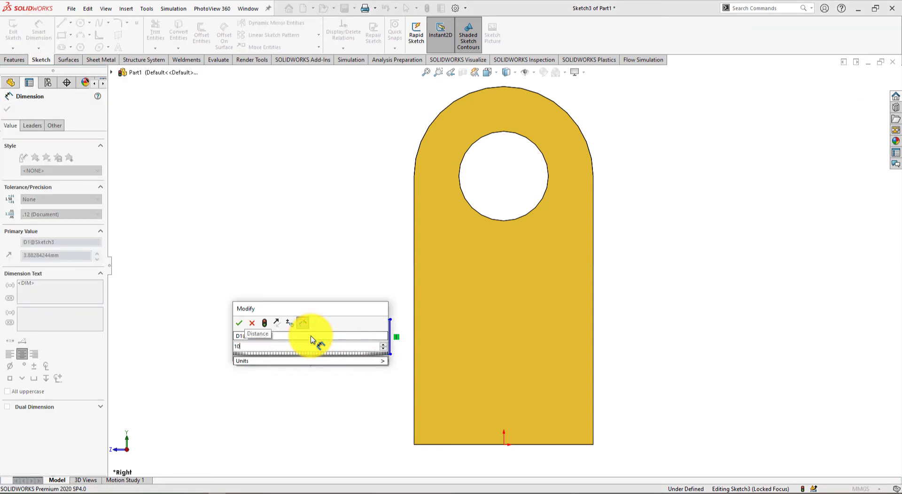
{"action": "key", "text": "Return"}
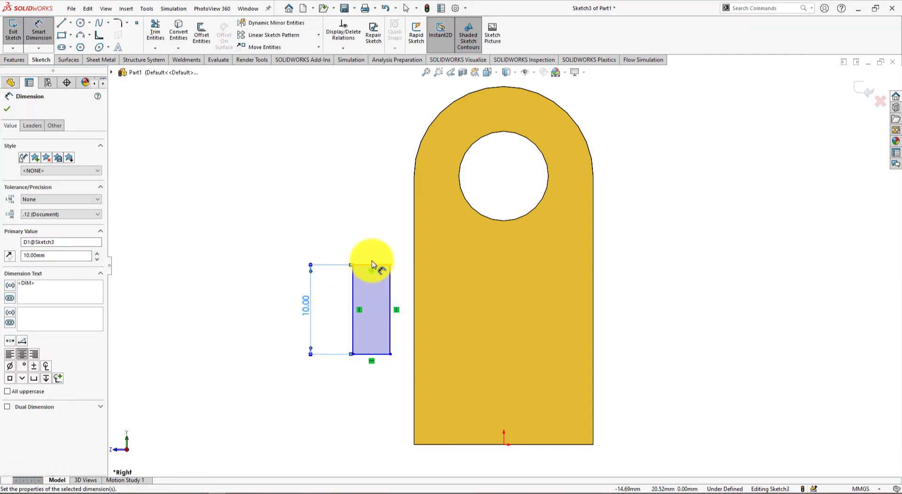
{"action": "left_click", "coordinate": [363, 356]}
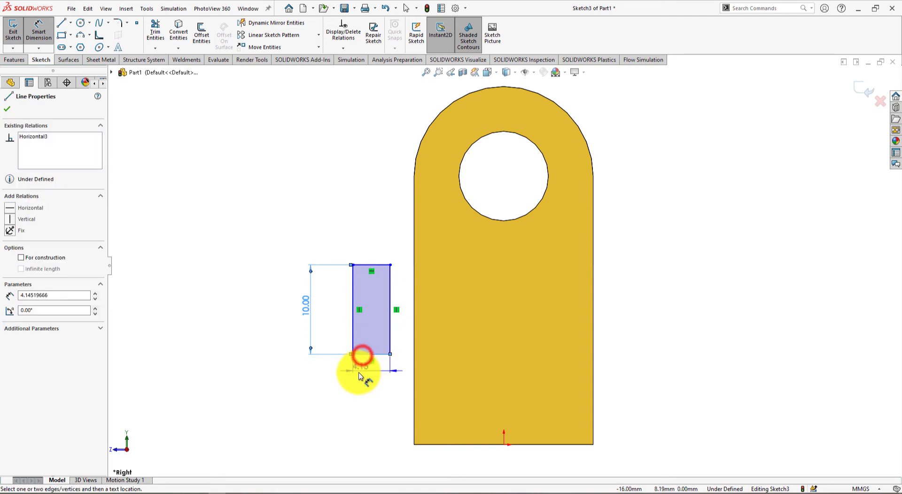
{"action": "left_click", "coordinate": [271, 371]}
{"action": "type", "text": "10"}
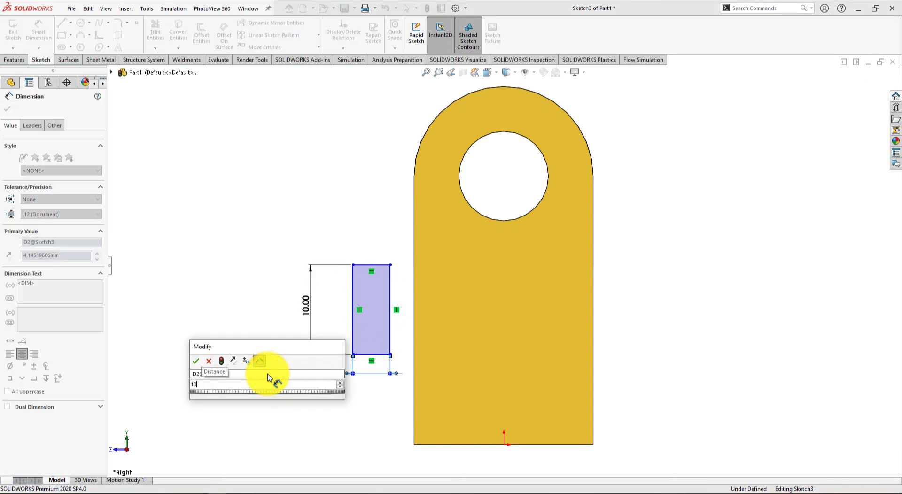
{"action": "key", "text": "Return"}
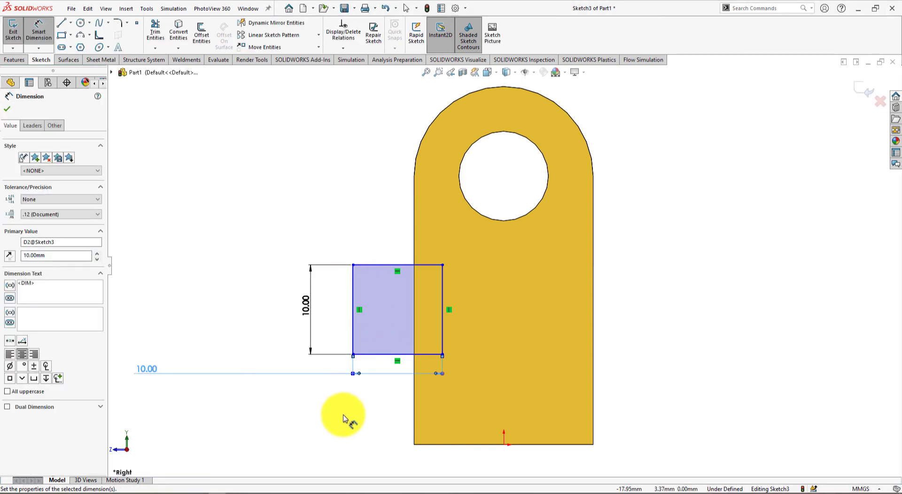
- Check the side view in the exercise drawing and make the rectangle's body-side vertical line collinear with the body's nearest vertical edge
{"action": "key", "text": "alt+Tab"}
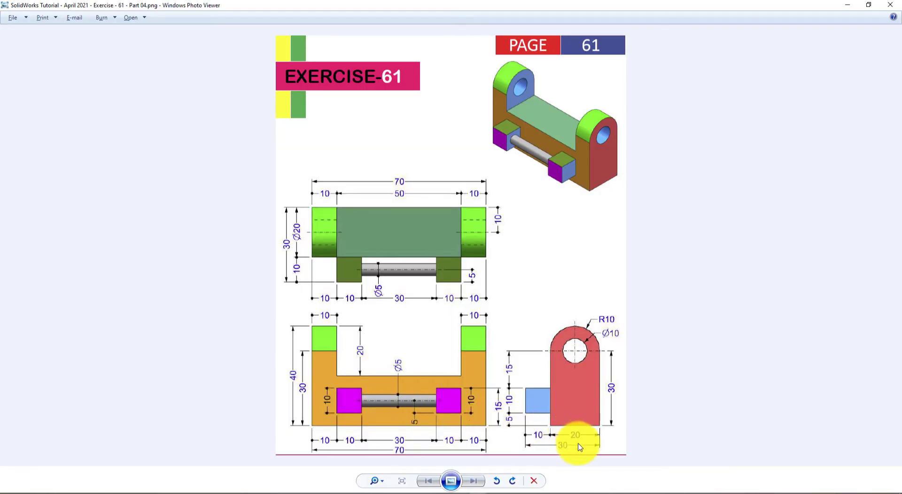
{"action": "key", "text": "alt+Tab"}
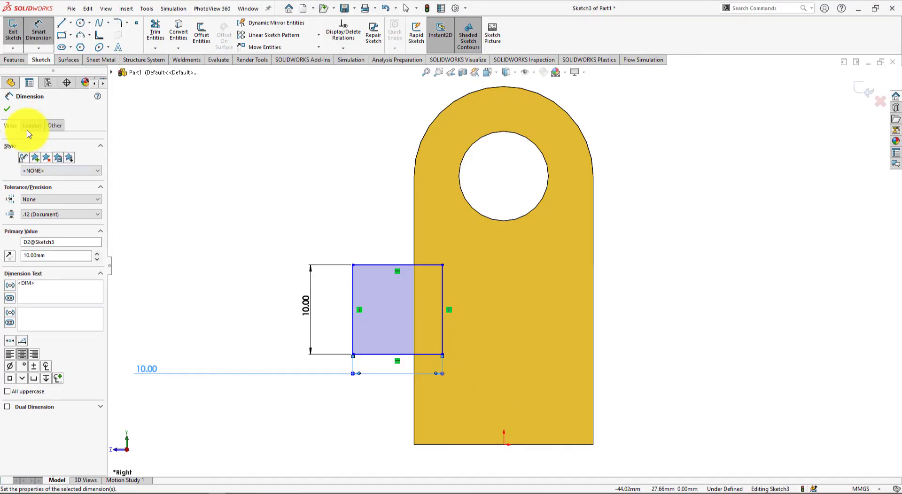
{"action": "left_click", "coordinate": [4, 111]}
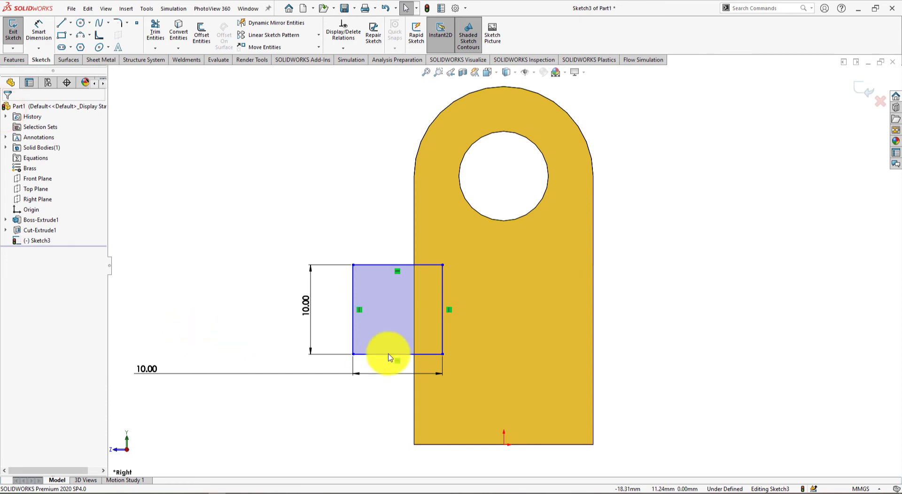
{"action": "left_click", "coordinate": [414, 418]}
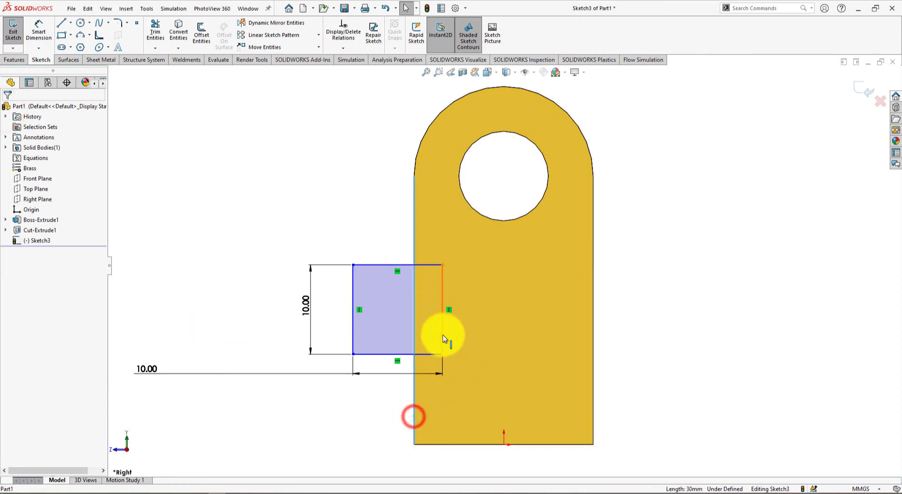
{"action": "left_click", "coordinate": [442, 332], "text": "ctrl"}
{"action": "left_click", "coordinate": [472, 291]}
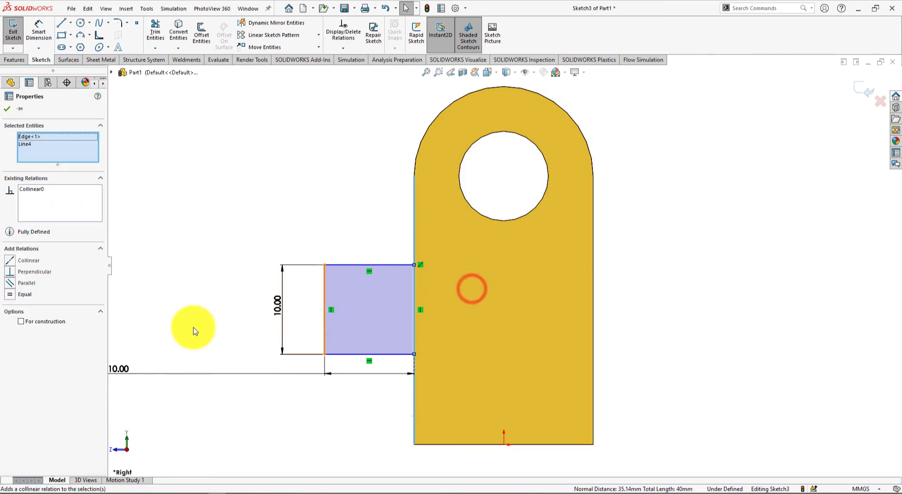
{"action": "left_click", "coordinate": [203, 280]}
- Dimension the rectangle's bottom line 5 mm above the body's bottom edge, checking the height against the exercise drawing
{"action": "key", "text": "alt+Tab"}
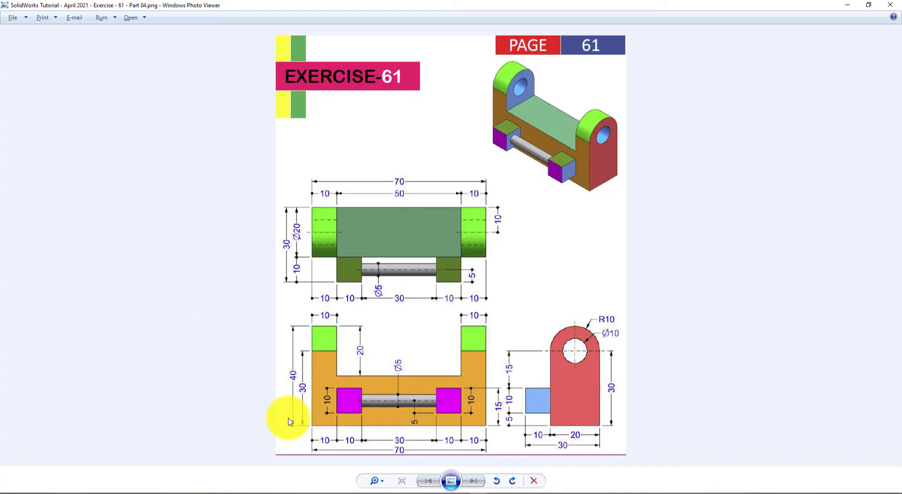
{"action": "key", "text": "alt+Tab"}
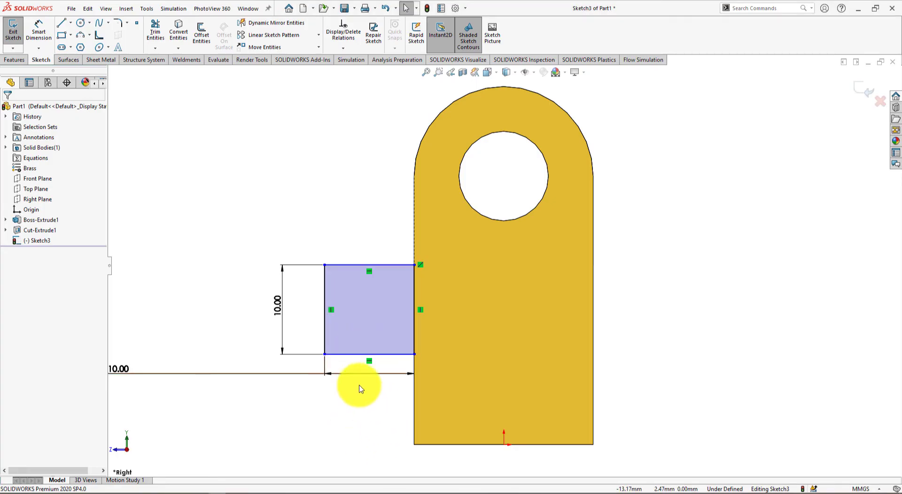
{"action": "left_click", "coordinate": [37, 26]}
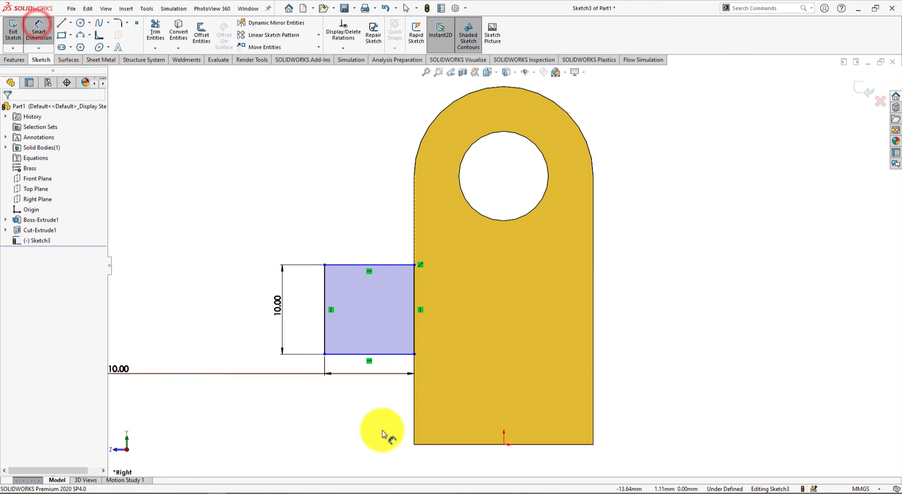
{"action": "left_click", "coordinate": [352, 355]}
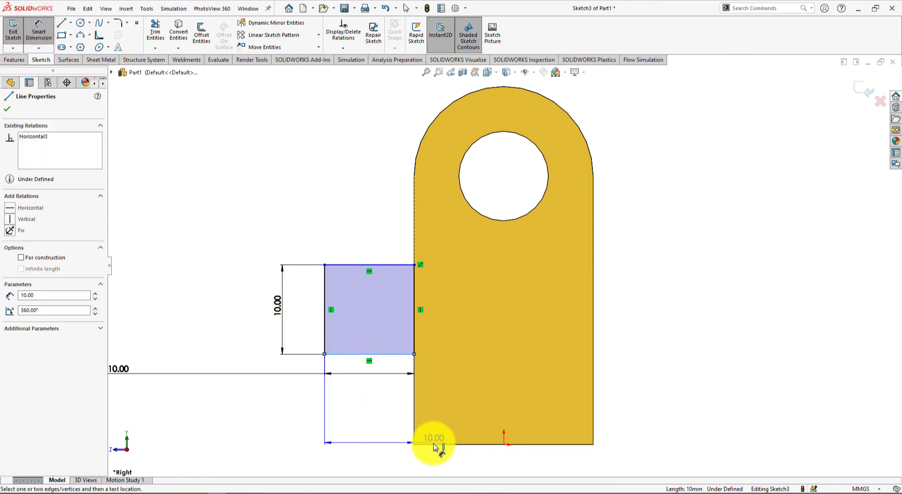
{"action": "left_click", "coordinate": [433, 444]}
{"action": "left_click", "coordinate": [362, 404]}
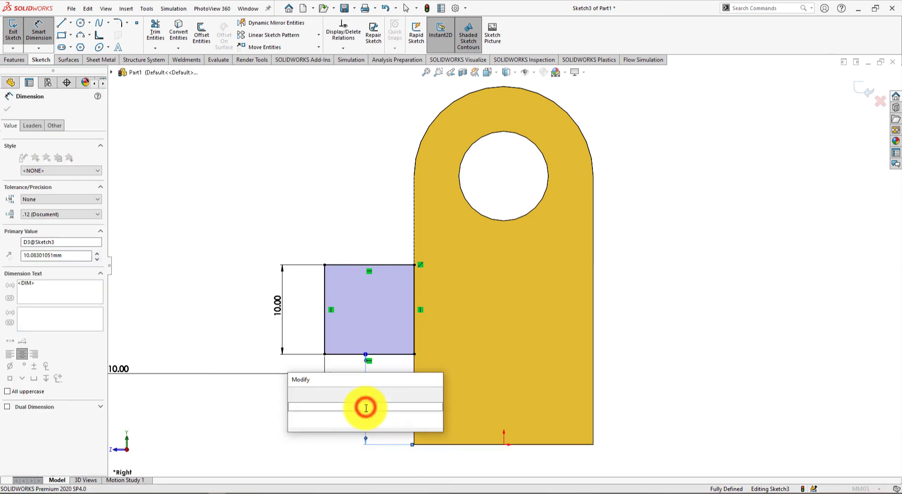
{"action": "type", "text": "5"}
{"action": "key", "text": "Return"}
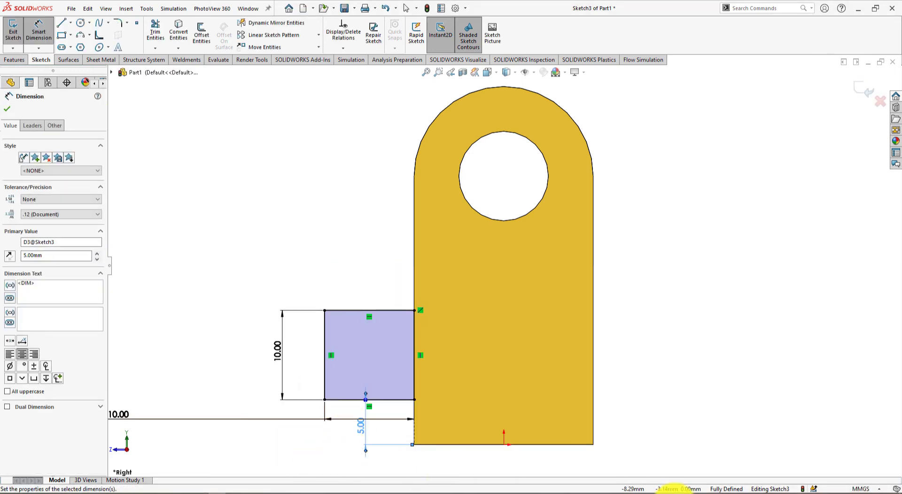
{"action": "key", "text": "alt+Tab"}
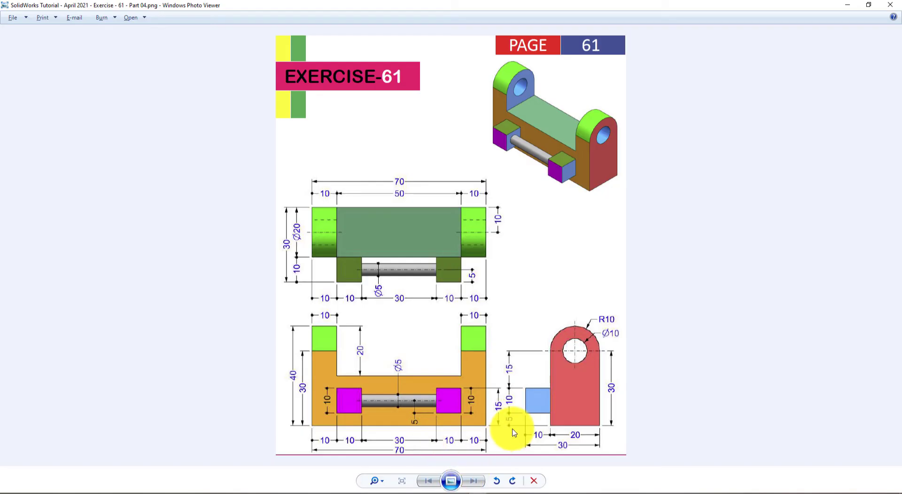
{"action": "key", "text": "alt+Tab"}
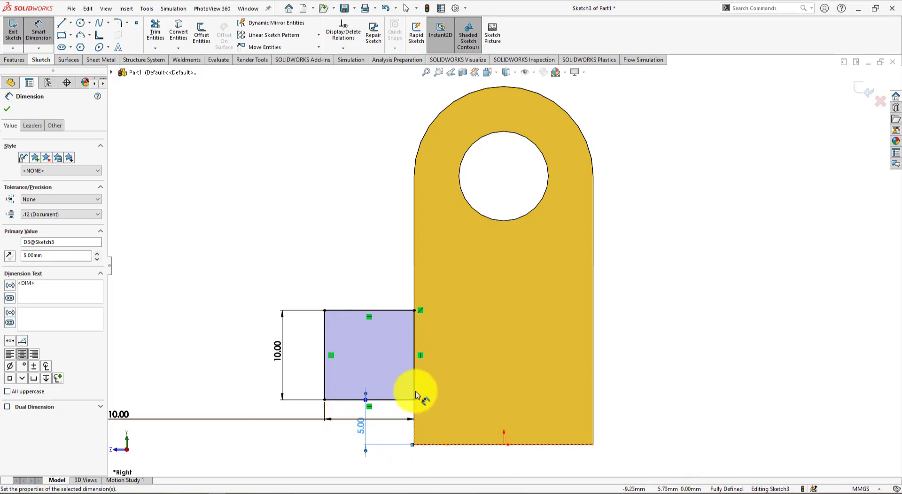
{"action": "mouse_move", "coordinate": [216, 261]}
{"action": "middle_mouse_down"}
{"action": "mouse_move", "coordinate": [238, 258]}
{"action": "mouse_move", "coordinate": [232, 291]}
{"action": "middle_mouse_up"}
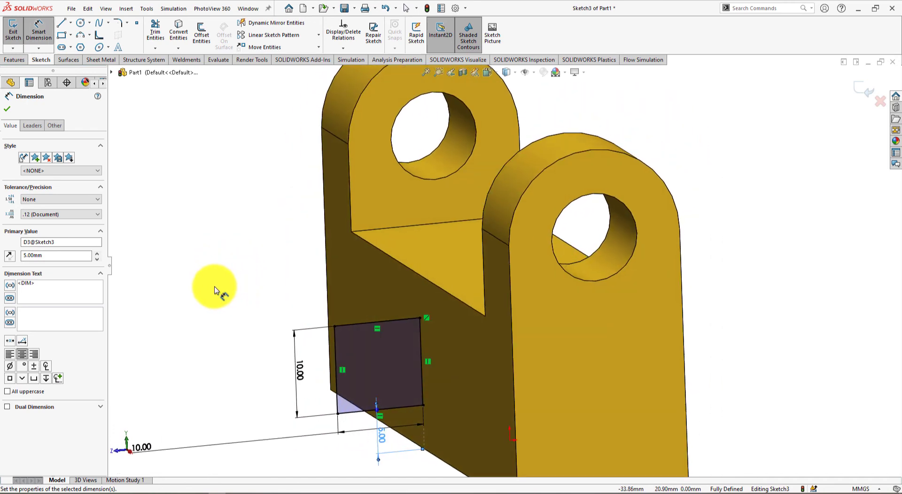
{"action": "scroll", "coordinate": [232, 296], "scroll_direction": "up", "scroll_amount": 3}
{"action": "left_click", "coordinate": [8, 111]}
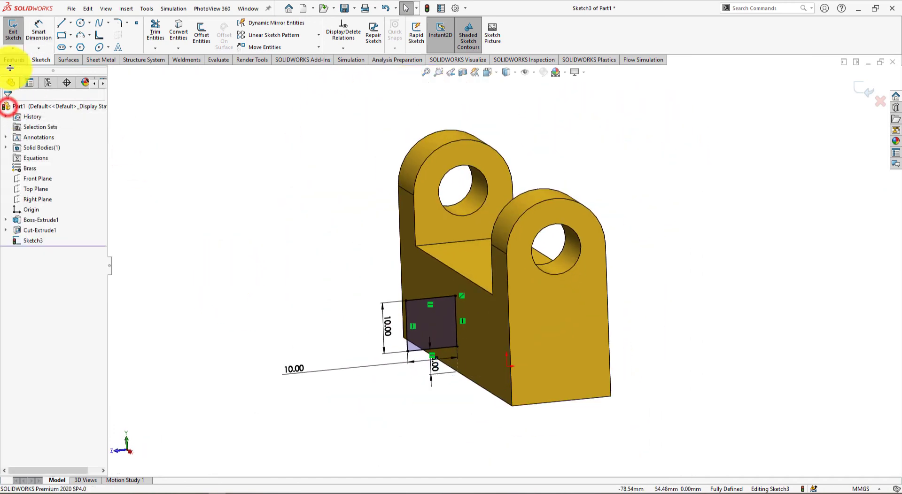
- Start a boss extrusion of the square, check the block spacing in the exercise drawing and set an Offset start of 15 mm
{"action": "left_click", "coordinate": [12, 60]}
{"action": "left_click", "coordinate": [16, 32]}
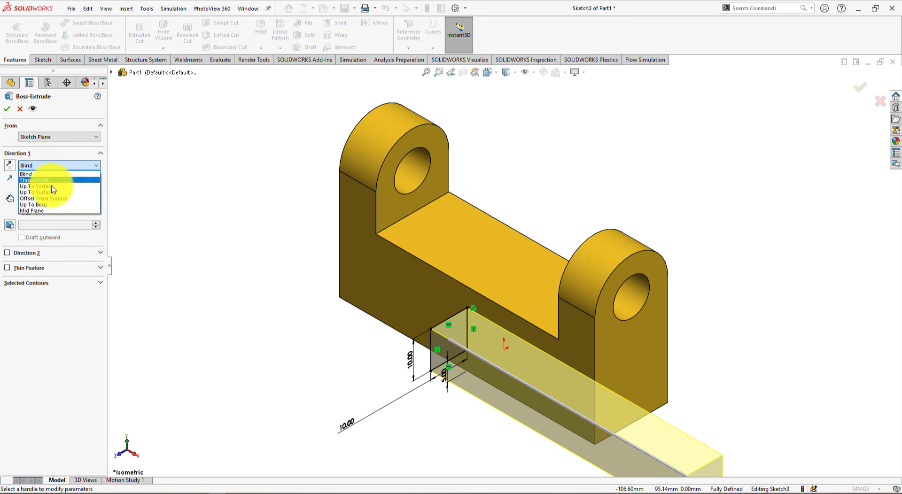
{"action": "left_click", "coordinate": [58, 137]}
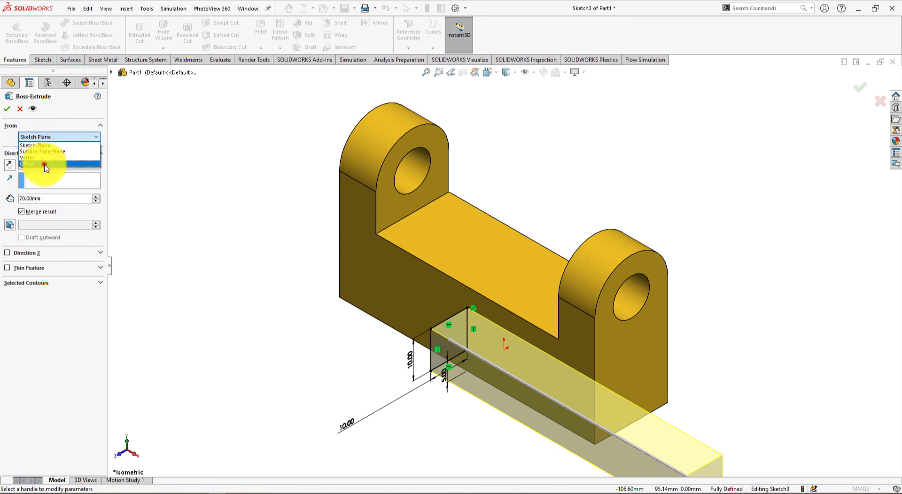
{"action": "left_click", "coordinate": [45, 164]}
{"action": "key", "text": "alt+Tab"}
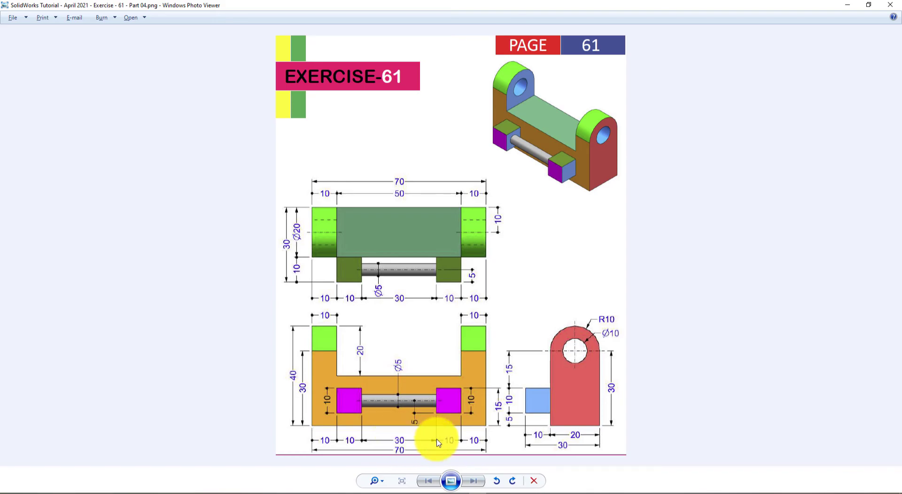
{"action": "key", "text": "alt+Tab"}
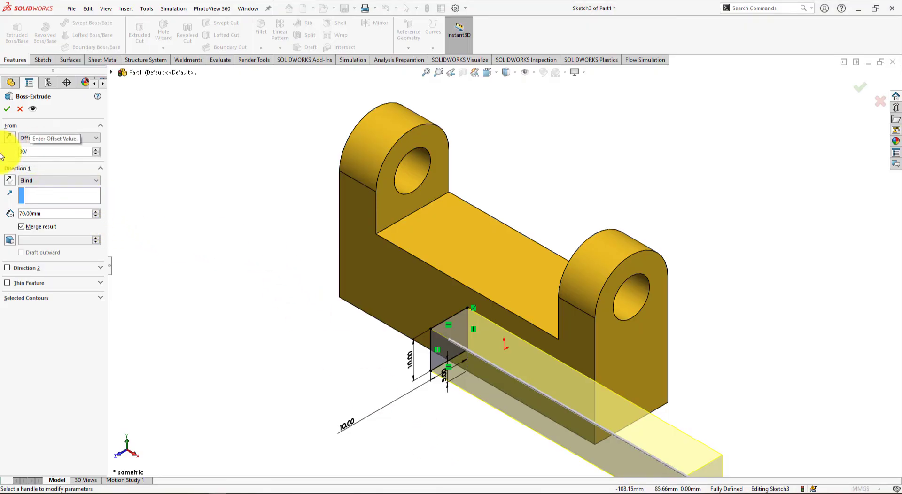
{"action": "key", "text": "Return"}
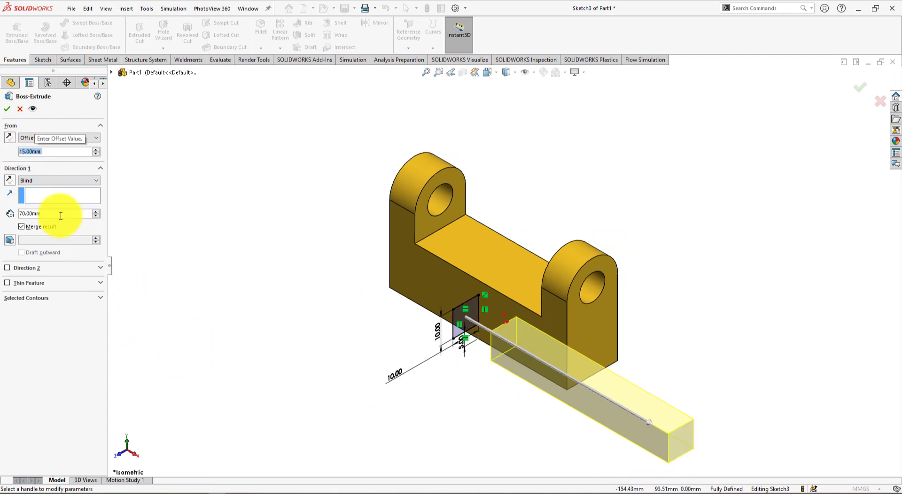
- Check the block width in the exercise drawing and finish the Blind boss extrusion with a 10 mm depth
{"action": "key", "text": "alt+Tab"}
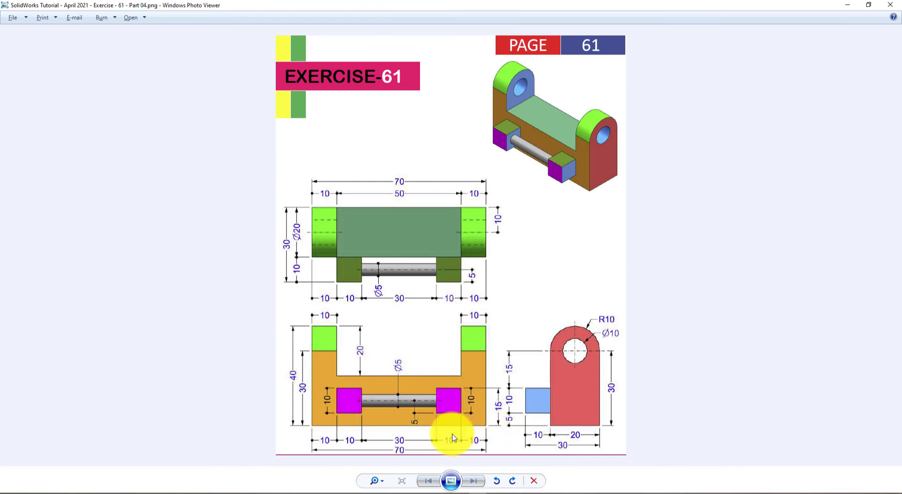
{"action": "key", "text": "alt+Tab"}
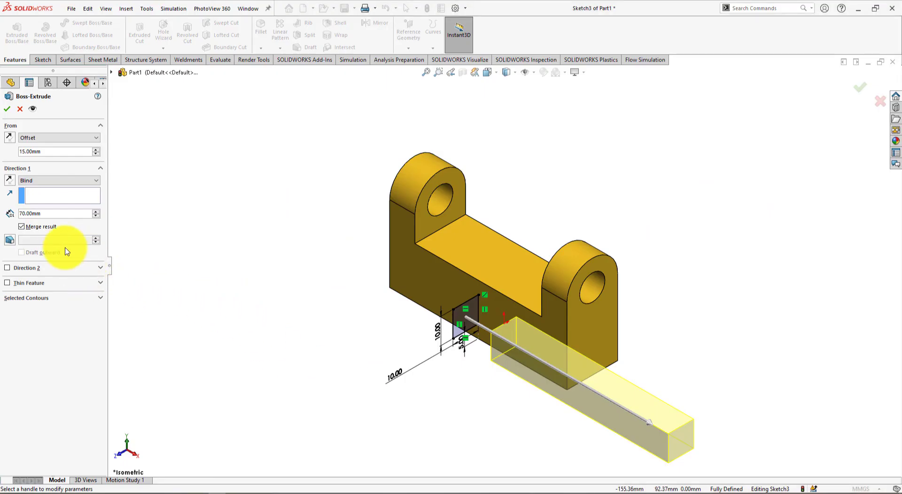
{"action": "left_click_drag", "start_coordinate": [51, 214], "coordinate": [8, 213]}
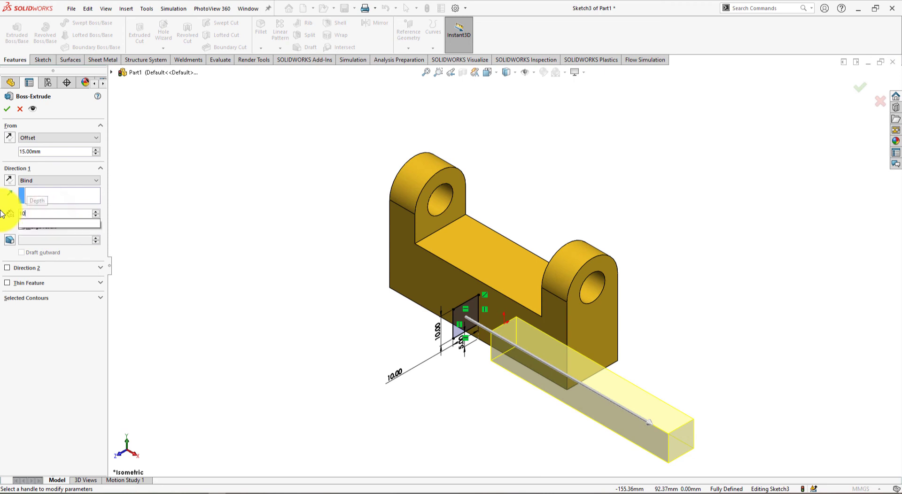
{"action": "type", "text": "10"}
{"action": "key", "text": "Return"}
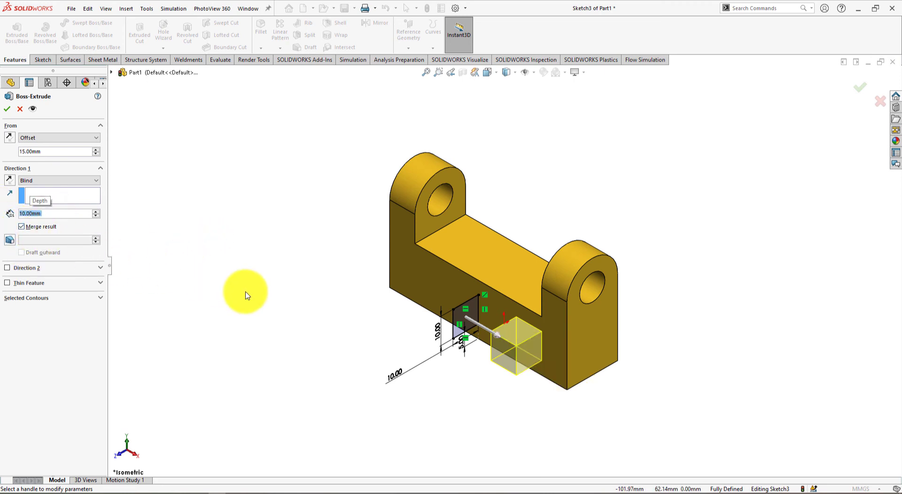
{"action": "middle_click_drag", "start_coordinate": [242, 296], "coordinate": [279, 287]}
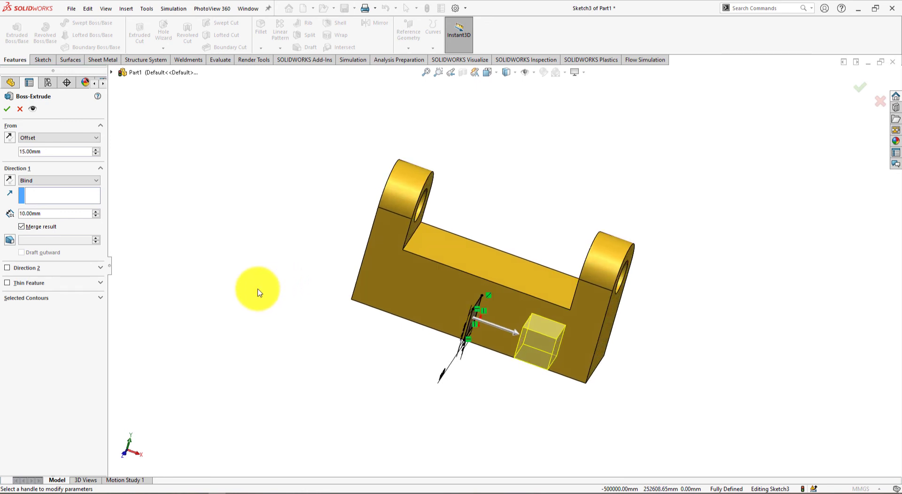
{"action": "left_click", "coordinate": [6, 110]}
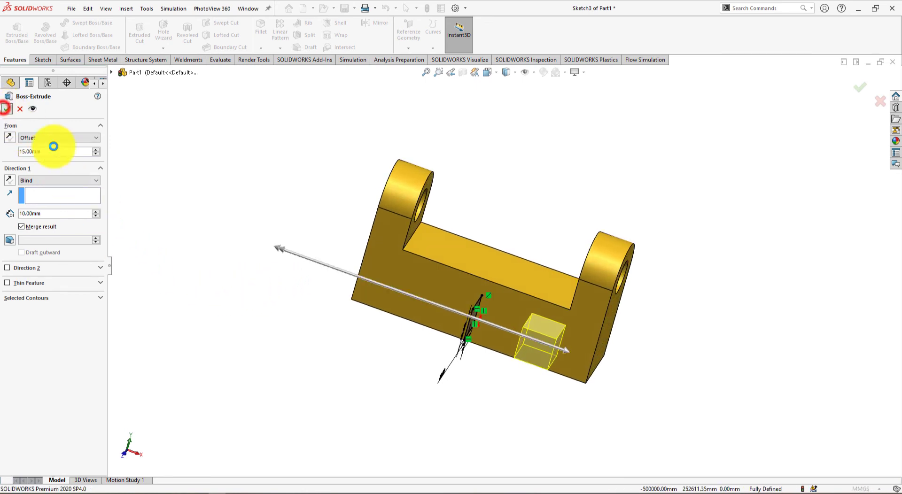
- Start a boss extrusion reusing the first block's Sketch3 and set an Offset start of 15 mm
{"action": "left_click", "coordinate": [203, 303]}
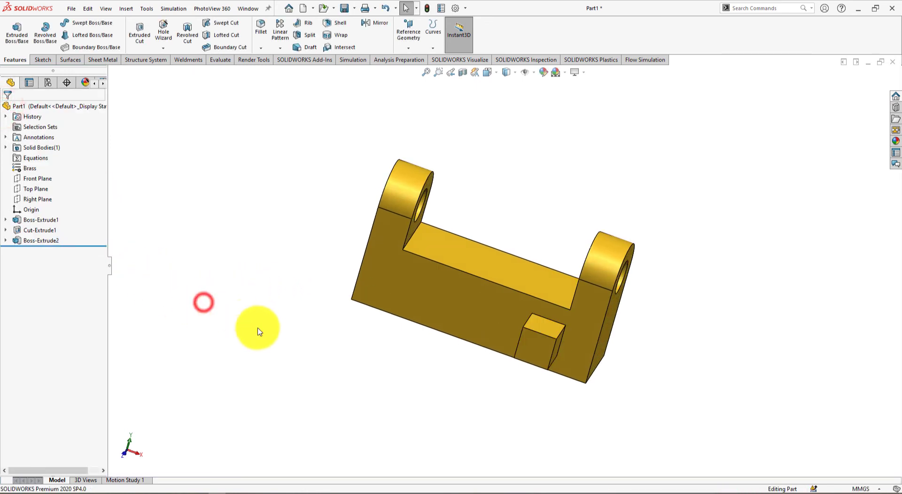
{"action": "left_click", "coordinate": [5, 241]}
{"action": "left_click", "coordinate": [36, 252]}
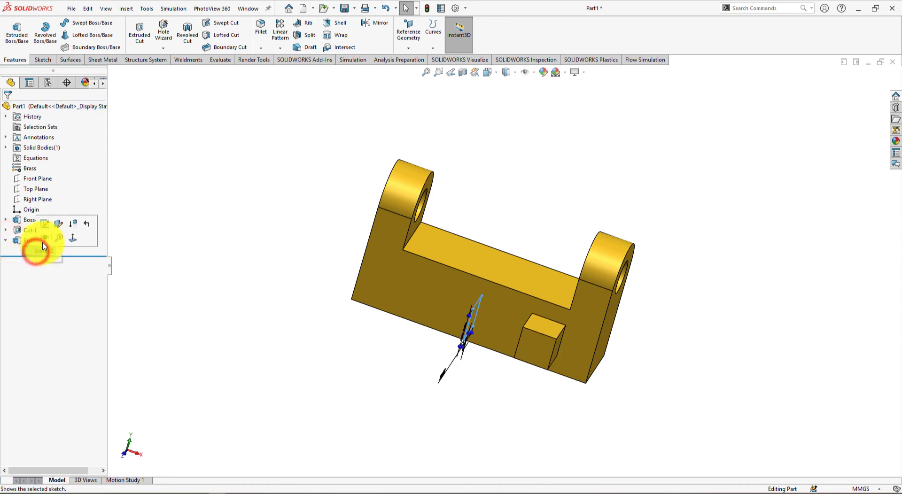
{"action": "left_click", "coordinate": [20, 31]}
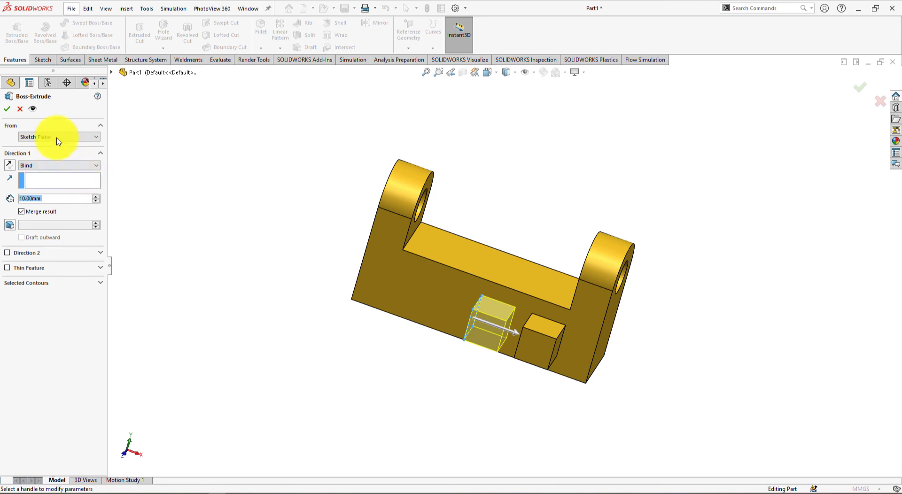
{"action": "left_click", "coordinate": [42, 163]}
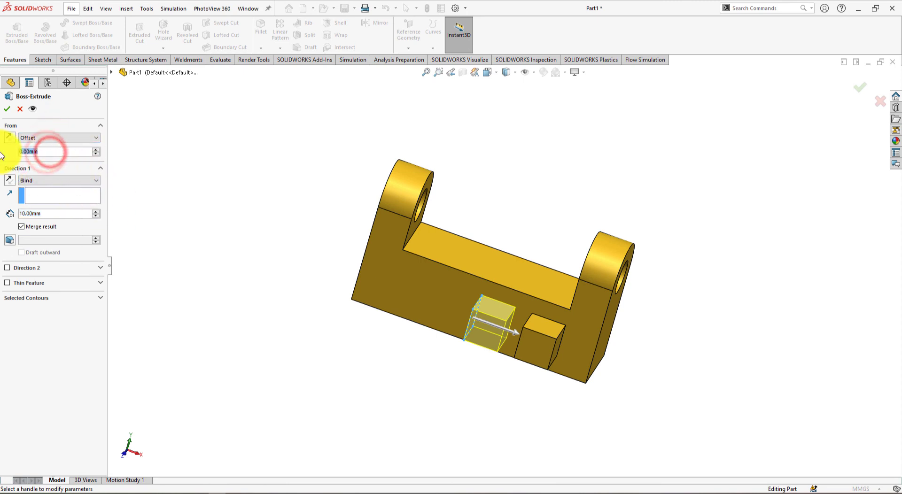
{"action": "key", "text": "Return"}
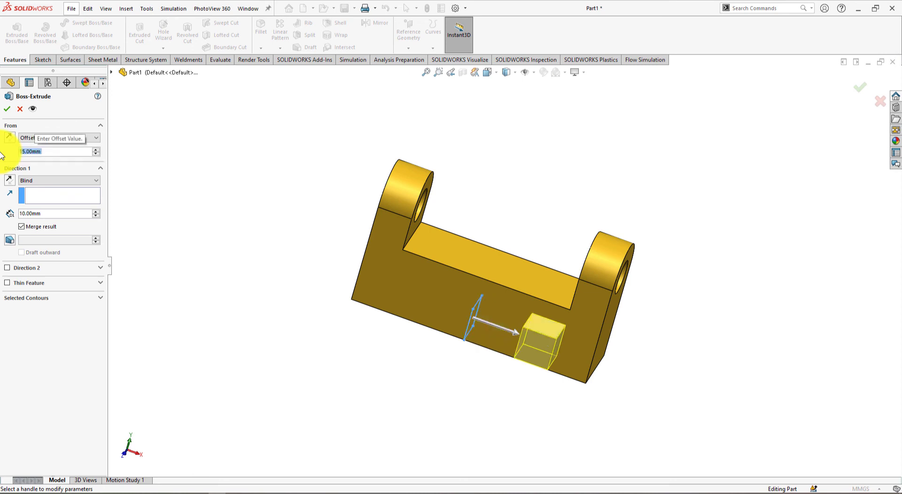
- Reverse both the start offset and the extrusion direction, and finish the second block with a 10 mm Blind depth
{"action": "left_click", "coordinate": [8, 138]}
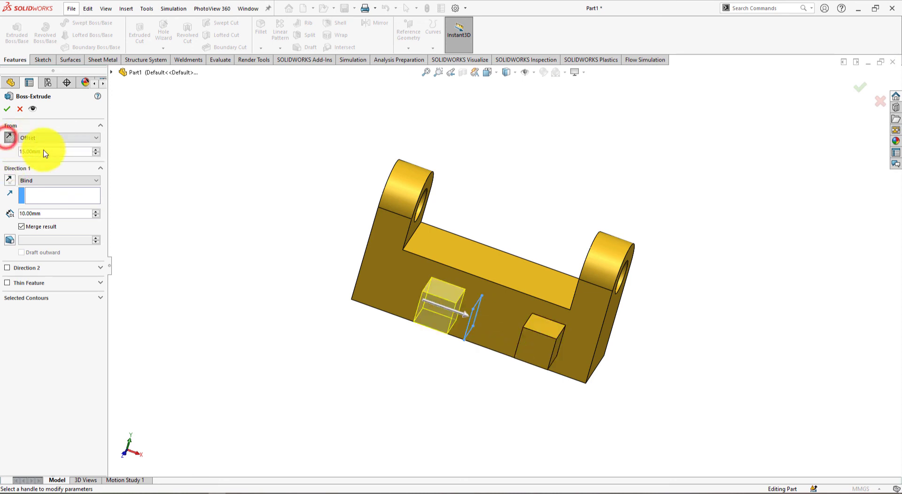
{"action": "left_click", "coordinate": [9, 180]}
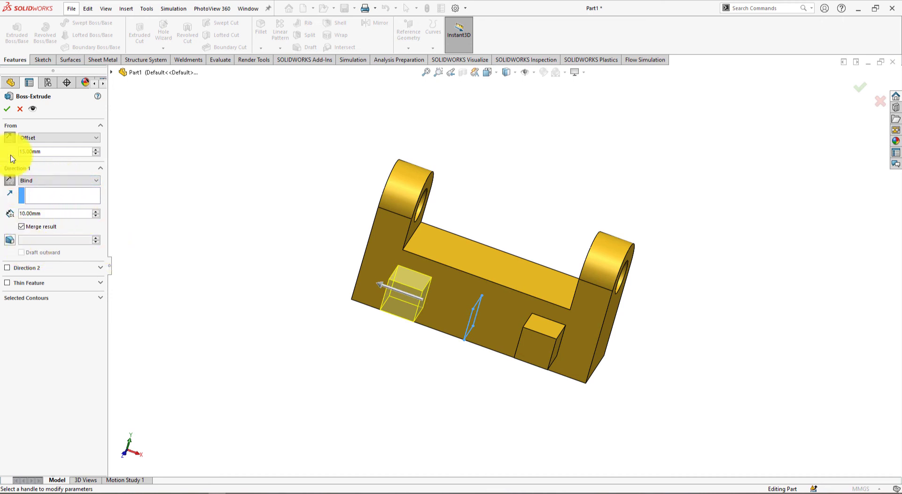
{"action": "left_click", "coordinate": [7, 110]}
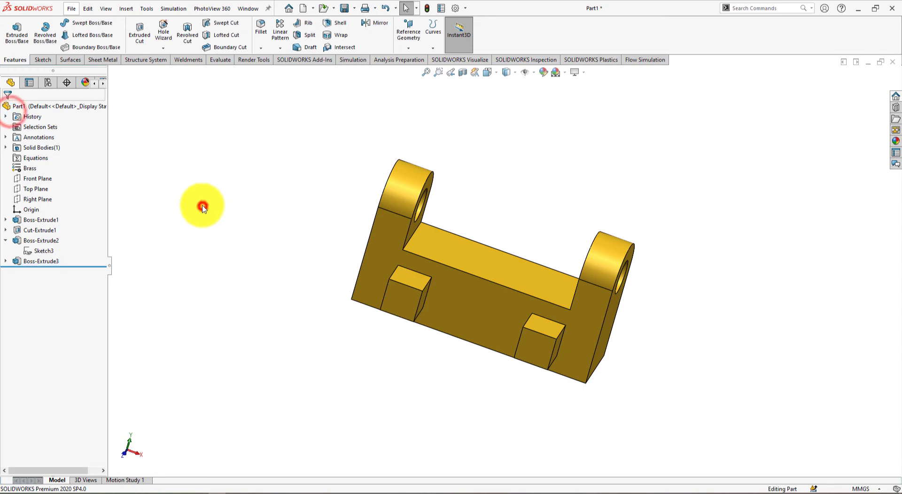
- Check the connecting rod in the exercise drawing from an isometric view of the part and open a sketch on the second block's inner face
{"action": "middle_click_drag", "start_coordinate": [202, 202], "coordinate": [232, 202]}
{"action": "key", "text": "space"}
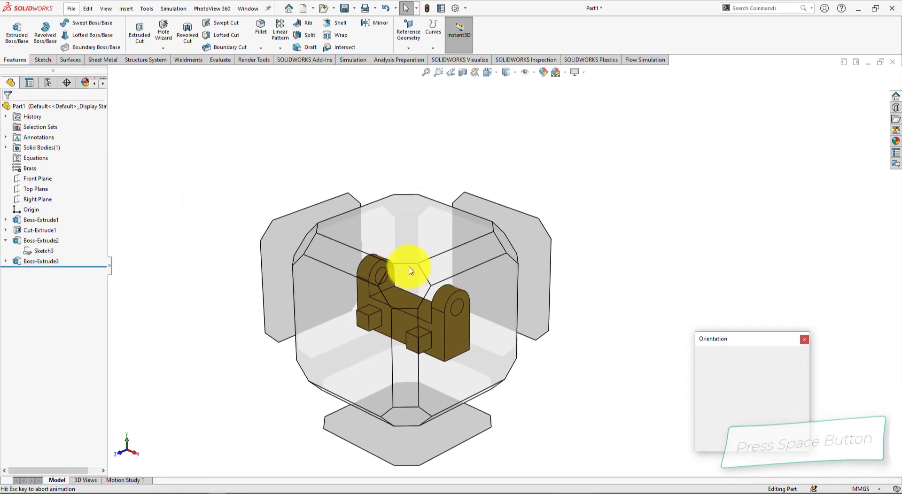
{"action": "left_click", "coordinate": [798, 371]}
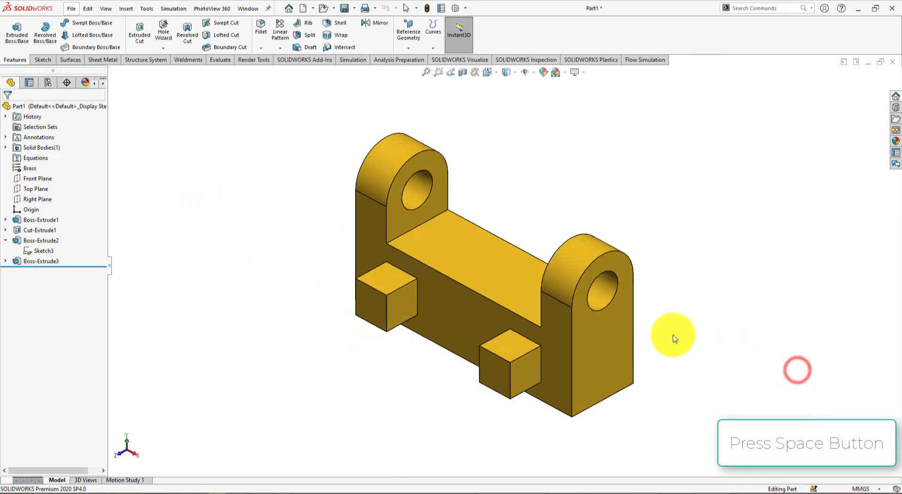
{"action": "key", "text": "alt+Tab"}
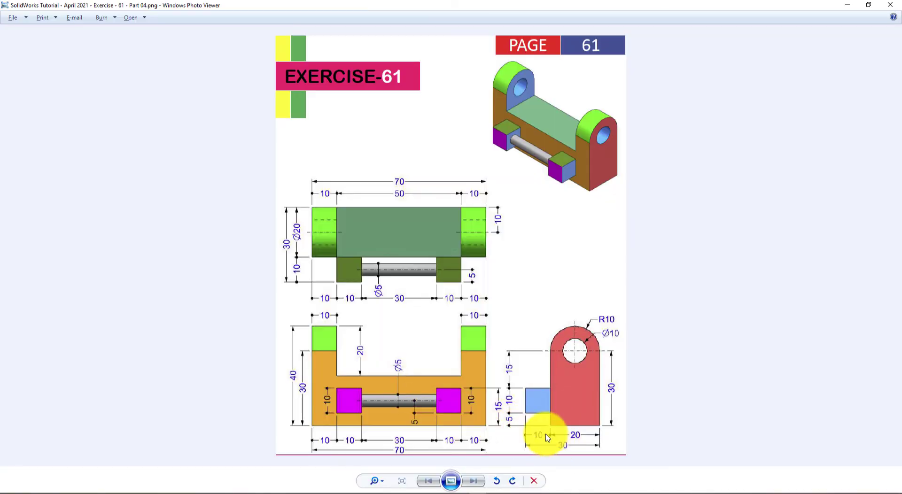
{"action": "key", "text": "alt+Tab"}
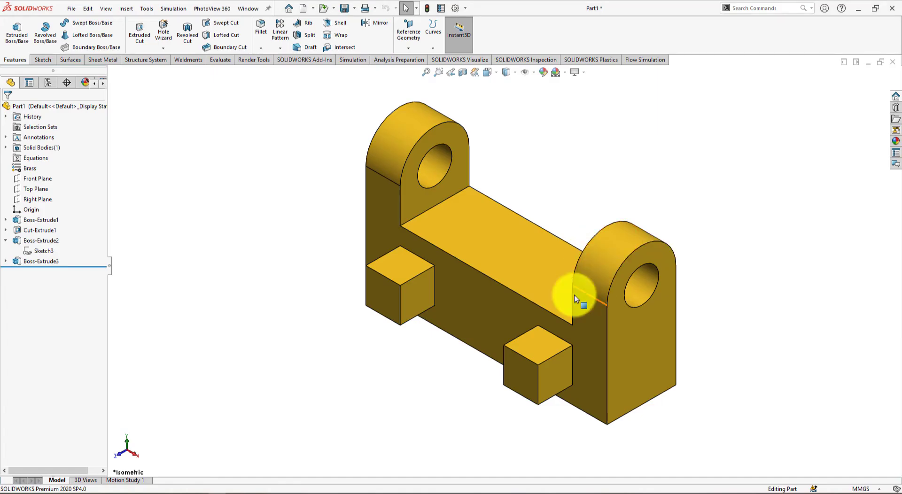
{"action": "key", "text": "alt+Tab"}
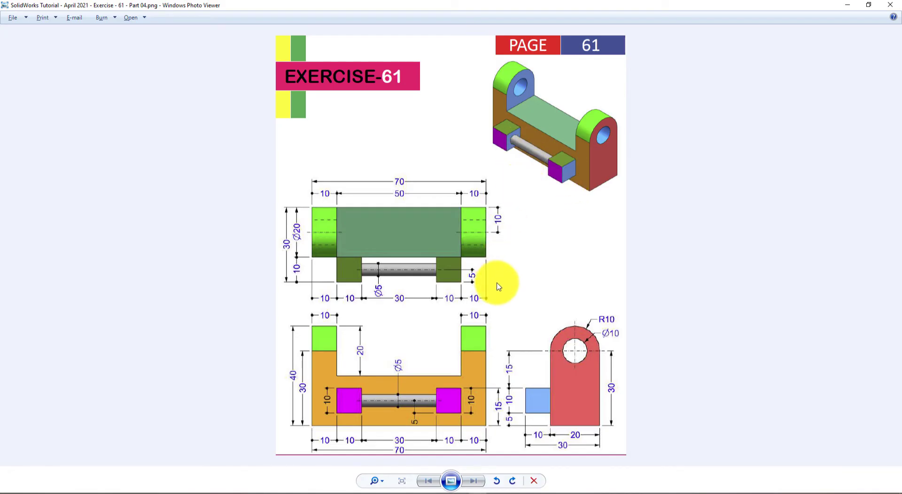
{"action": "key", "text": "alt+Tab"}
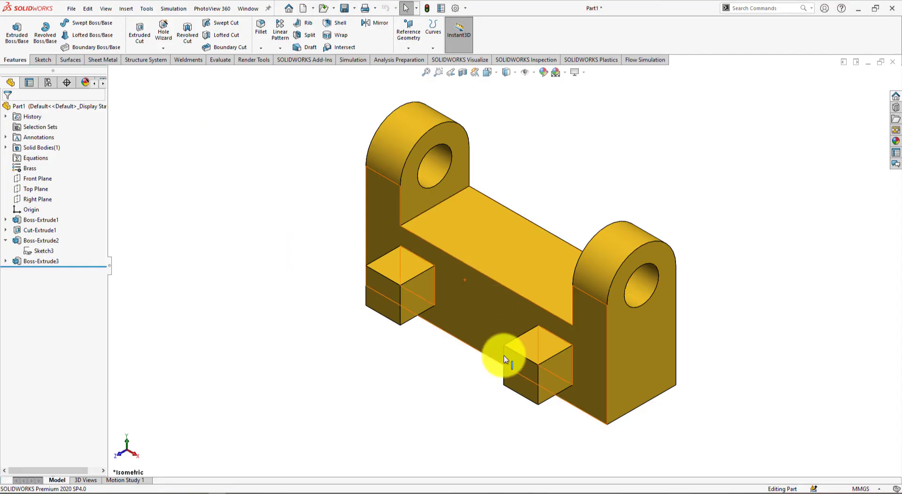
{"action": "left_click", "coordinate": [414, 300]}
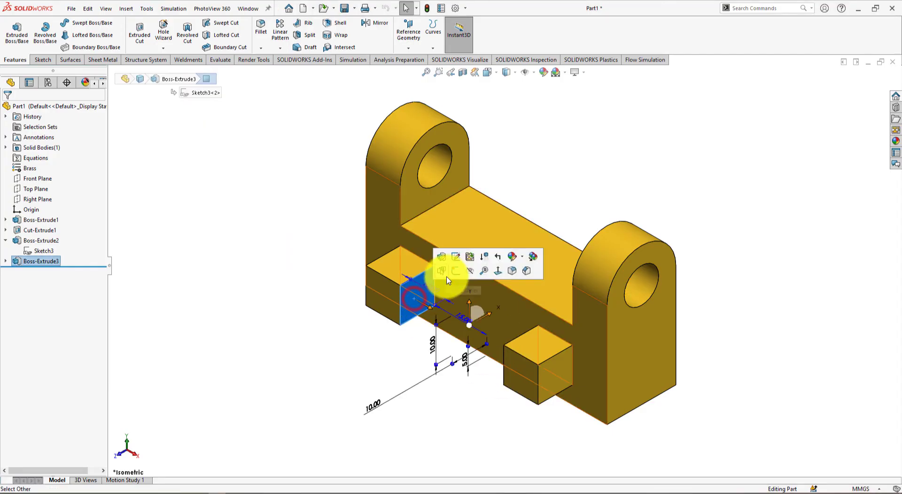
{"action": "left_click", "coordinate": [456, 271]}
{"action": "left_click", "coordinate": [322, 271]}
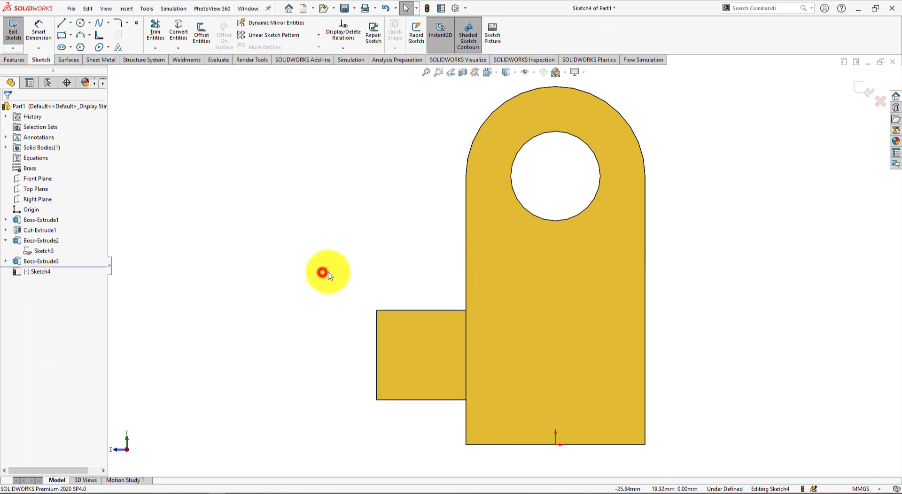
- Sketch a circle of about 2.5 mm radius near the middle of the second block's inner face
{"action": "left_click", "coordinate": [81, 23]}
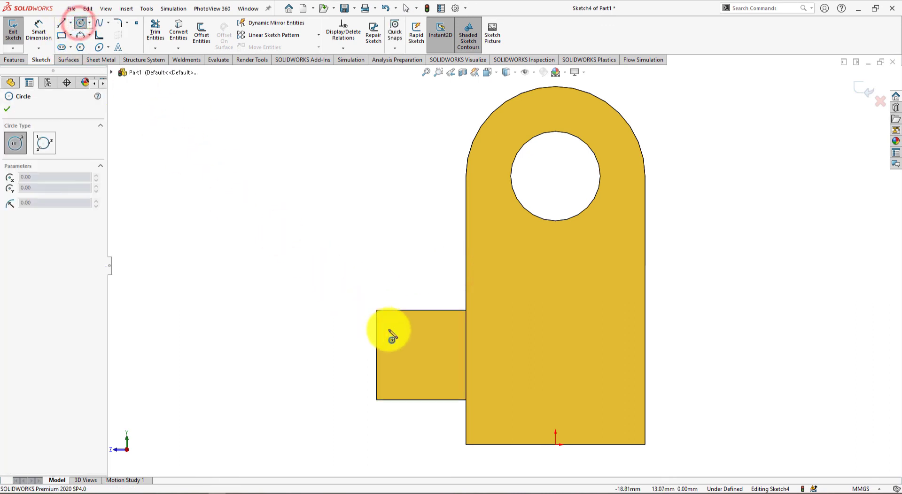
{"action": "left_click_drag", "start_coordinate": [420, 351], "coordinate": [414, 346]}
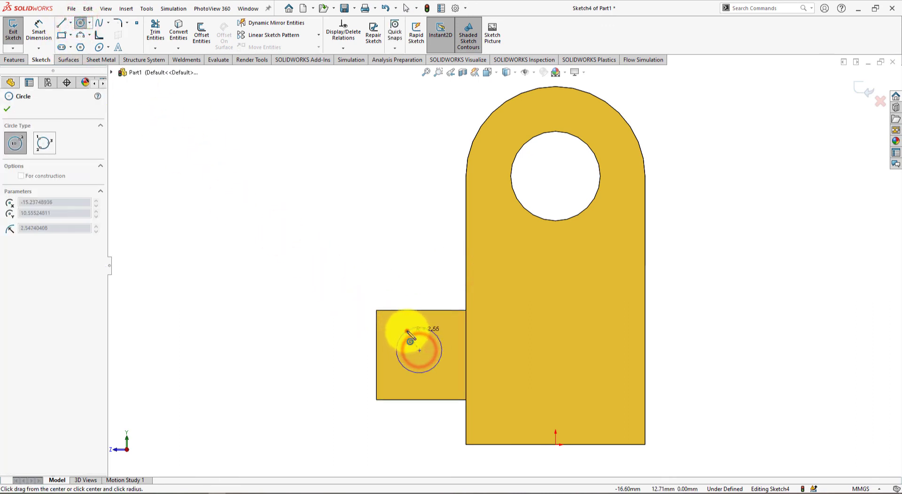
{"action": "left_click", "coordinate": [407, 332]}
- Check the rod diameter in the exercise drawing and dimension the circle's diameter as 5 mm
{"action": "key", "text": "alt+Tab"}
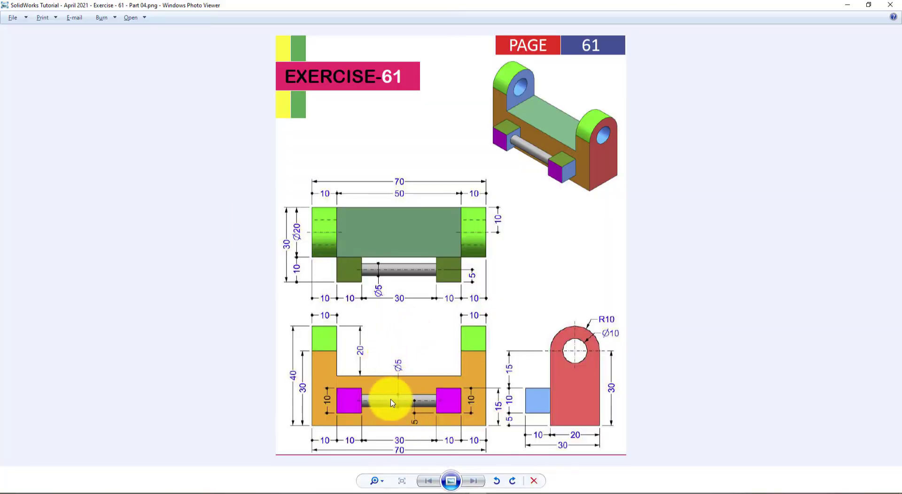
{"action": "key", "text": "alt+Tab"}
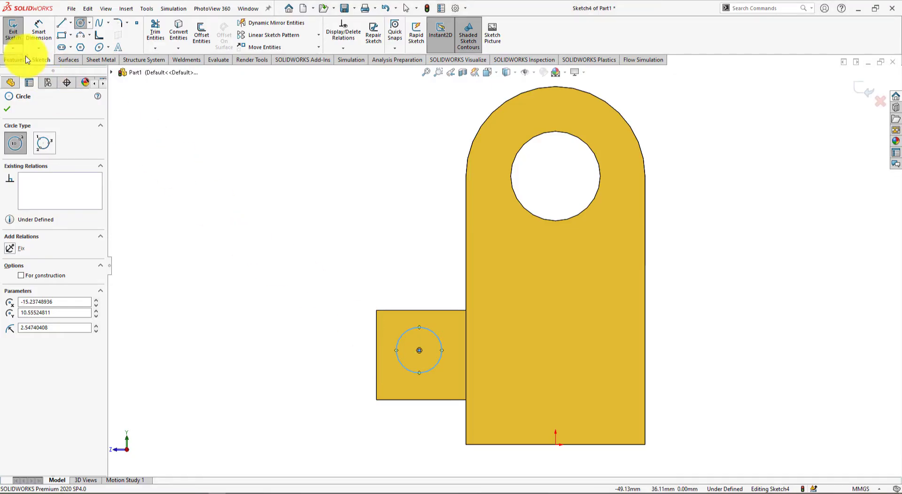
{"action": "left_click", "coordinate": [39, 29]}
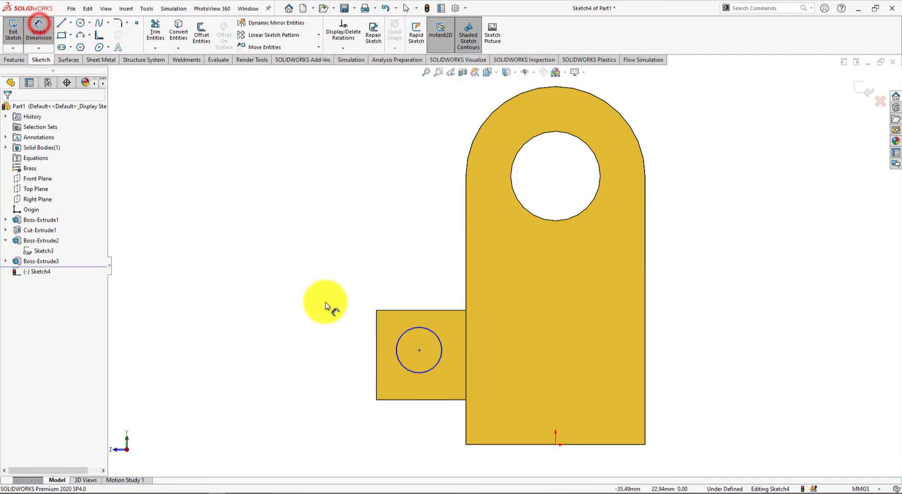
{"action": "left_click", "coordinate": [401, 365]}
{"action": "left_click", "coordinate": [275, 249]}
{"action": "type", "text": "5"}
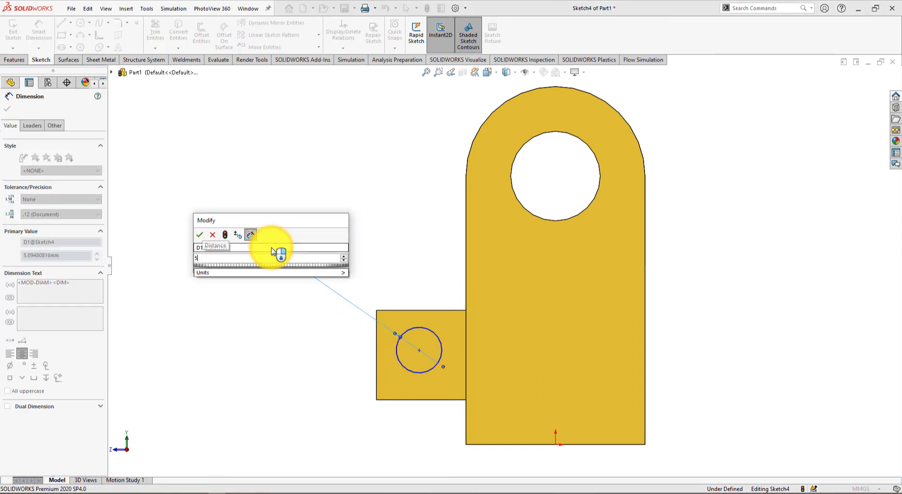
{"action": "type", "text": "0"}
{"action": "key", "text": "Return"}
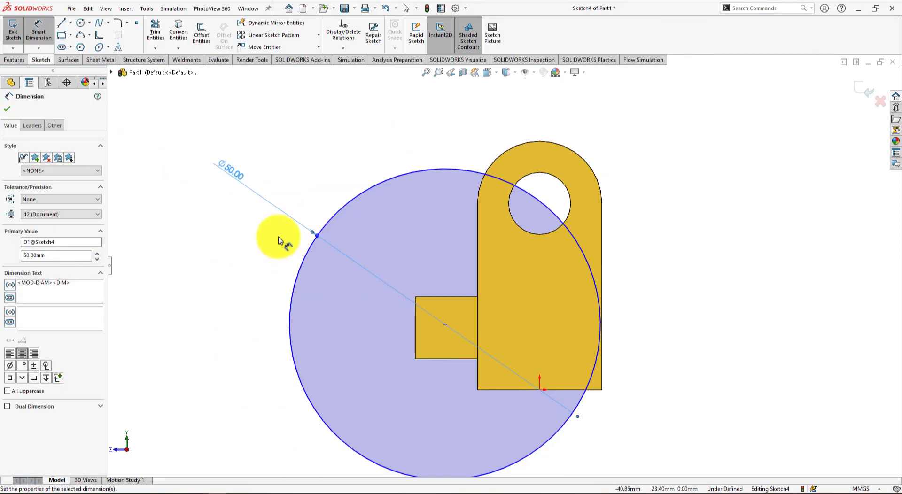
{"action": "key", "text": "f"}
{"action": "left_click", "coordinate": [238, 177]}
{"action": "type", "text": "5"}
{"action": "key", "text": "Return"}
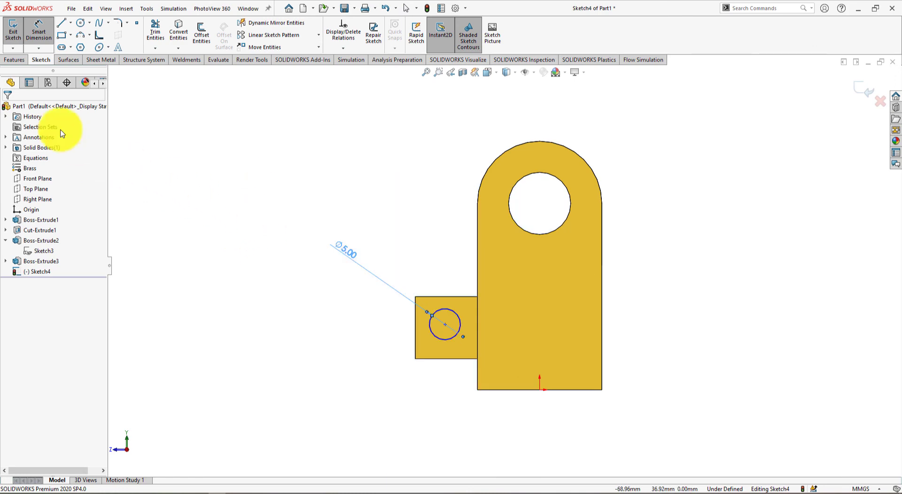
- Check the rod position in the exercise drawing and dimension the circle's centre 5 mm above the block's bottom edge
{"action": "key", "text": "alt+Tab"}
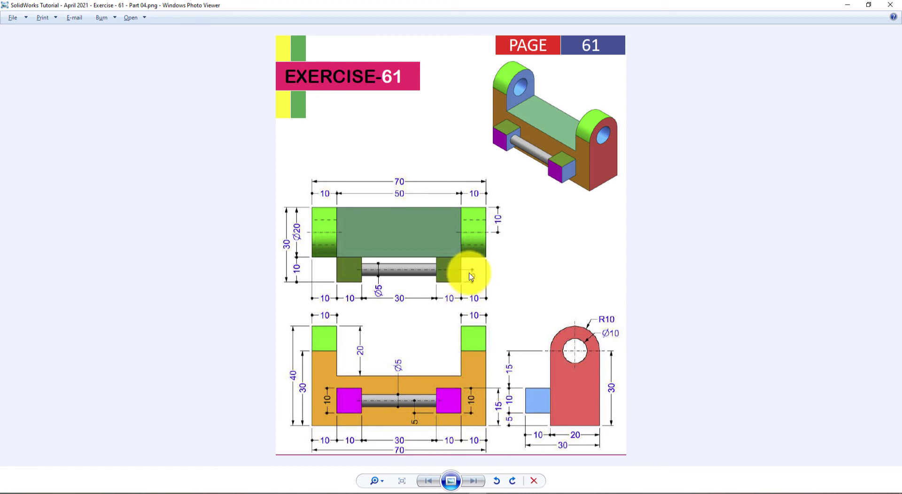
{"action": "key", "text": "alt+Tab"}
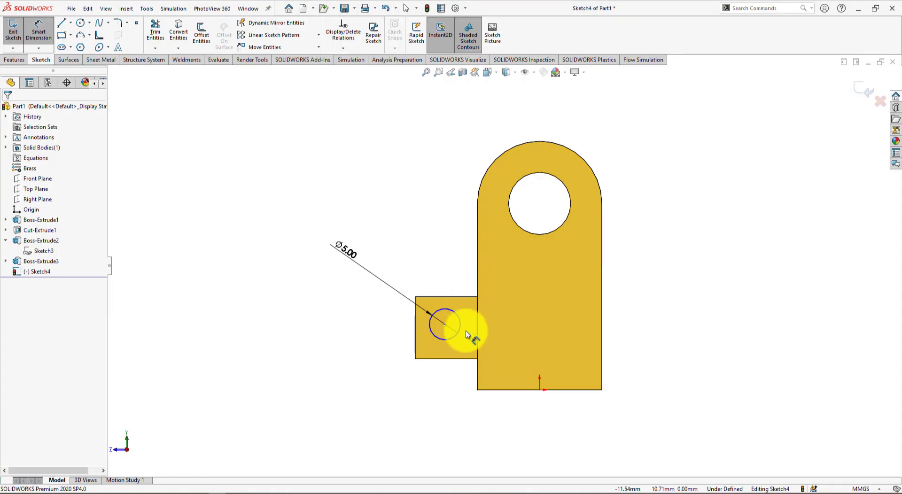
{"action": "left_click", "coordinate": [444, 360]}
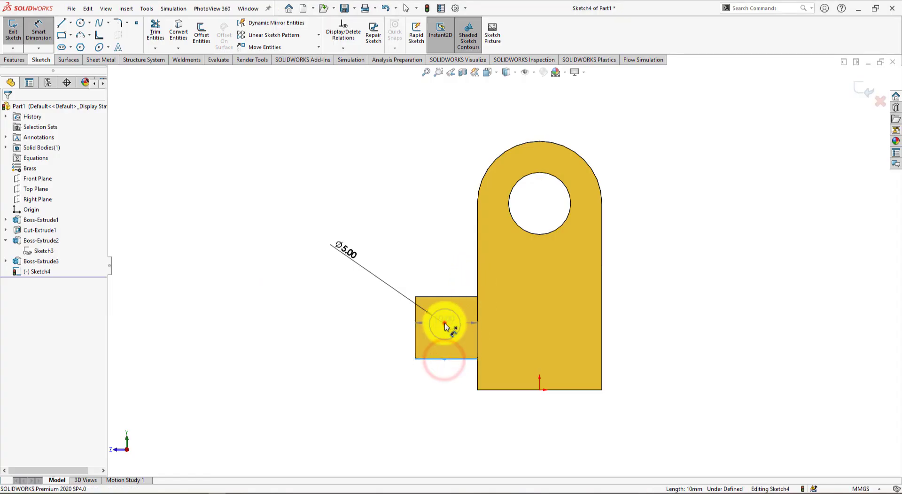
{"action": "left_click", "coordinate": [445, 324]}
{"action": "left_click", "coordinate": [363, 344]}
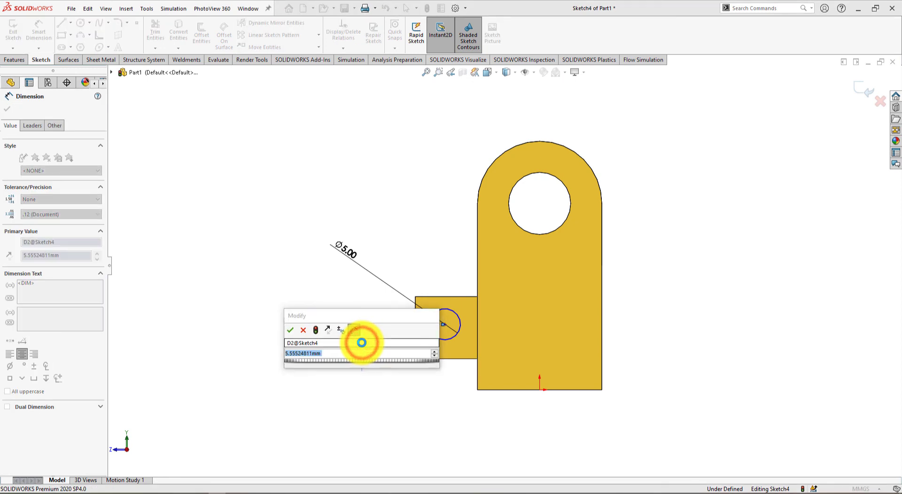
{"action": "type", "text": "5"}
{"action": "key", "text": "Return"}
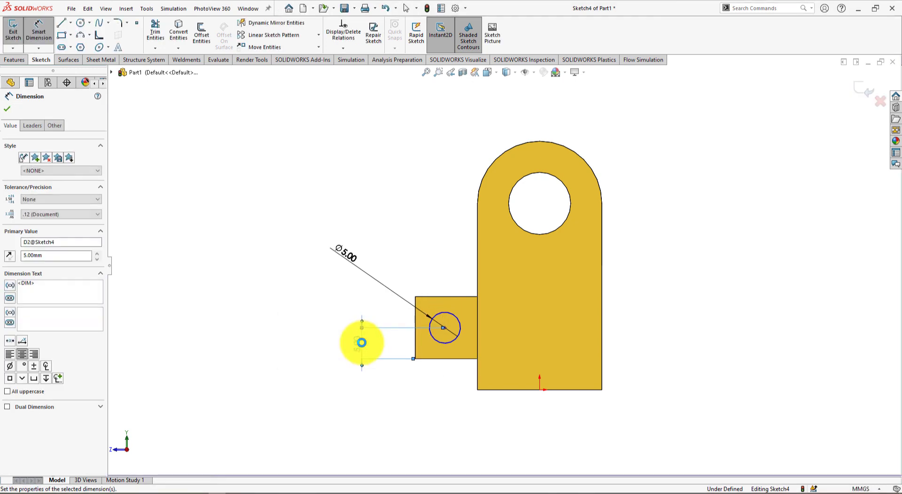
- Dimension the circle's centre 5 mm from the block's outer vertical edge and finish dimensioning
{"action": "left_click", "coordinate": [414, 340]}
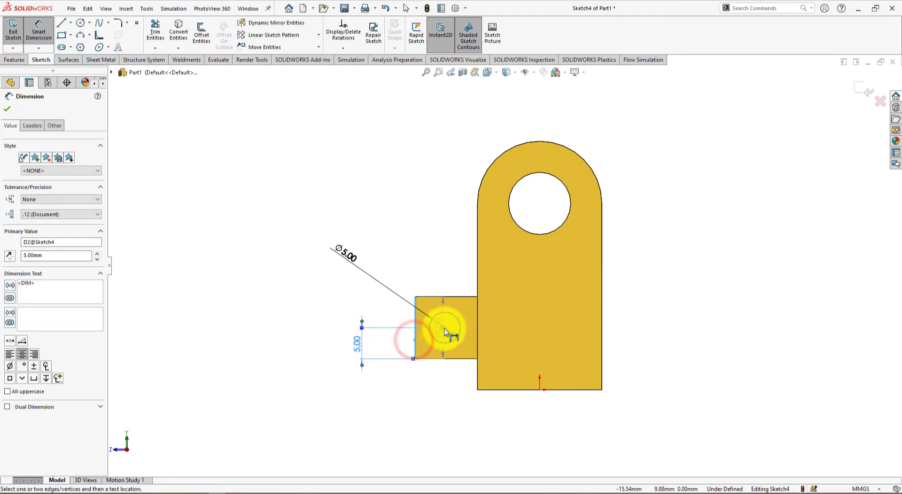
{"action": "left_click", "coordinate": [446, 331]}
{"action": "left_click", "coordinate": [430, 266]}
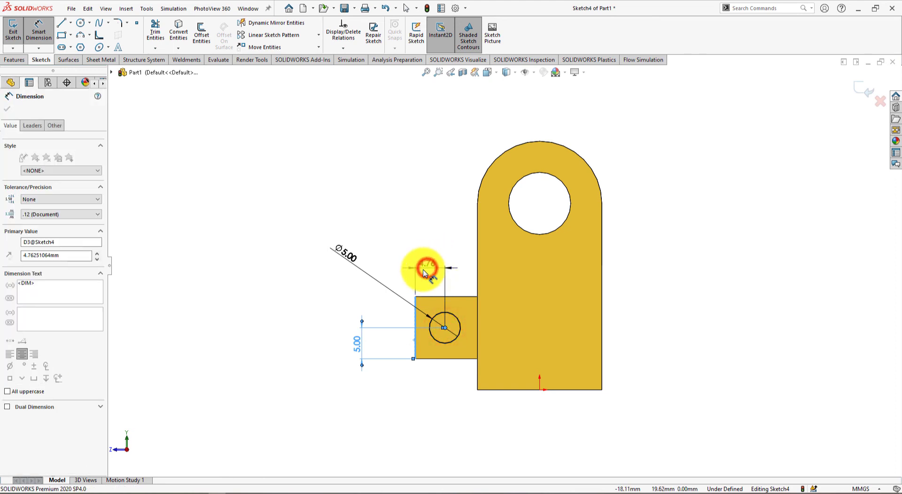
{"action": "type", "text": "5"}
{"action": "key", "text": "Return"}
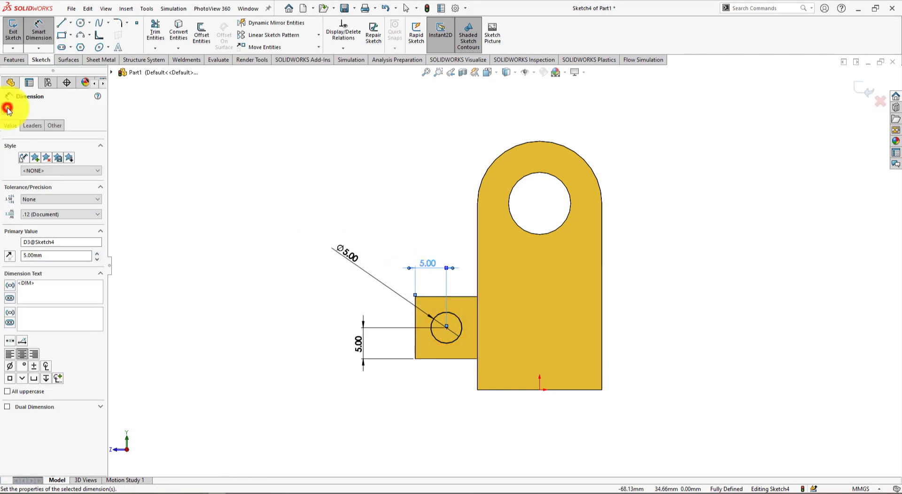
{"action": "left_click", "coordinate": [7, 108]}
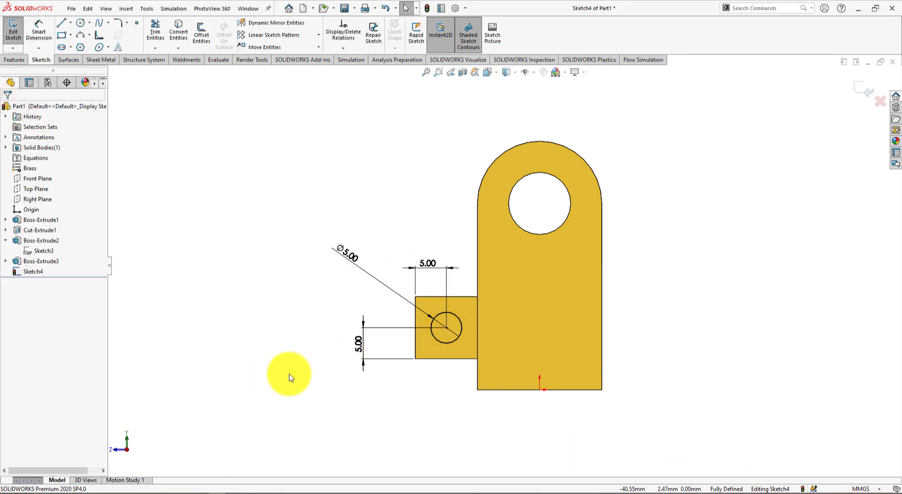
- Extrude the 5 mm circle with the Up To Next end condition to form the rod between the two front blocks
{"action": "mouse_move", "coordinate": [288, 374]}
{"action": "middle_mouse_down"}
{"action": "mouse_move", "coordinate": [362, 340]}
{"action": "mouse_move", "coordinate": [342, 375]}
{"action": "mouse_move", "coordinate": [322, 357]}
{"action": "middle_mouse_up"}
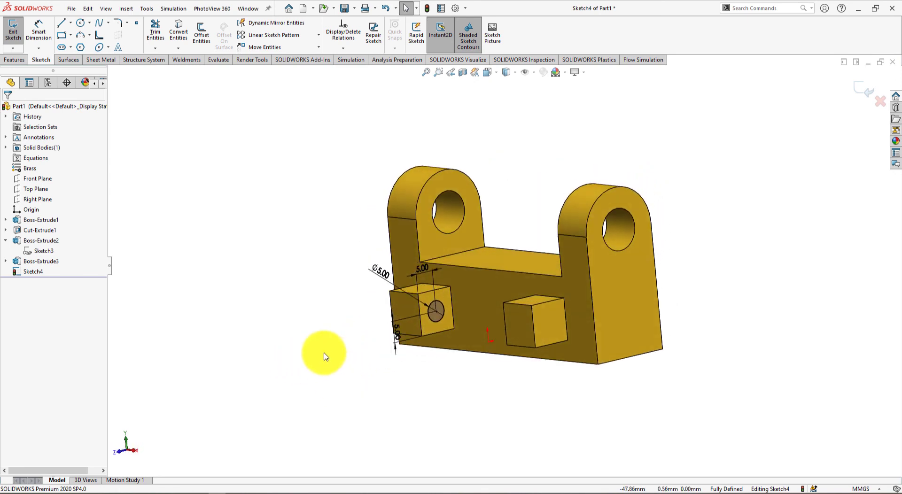
{"action": "left_click", "coordinate": [13, 60]}
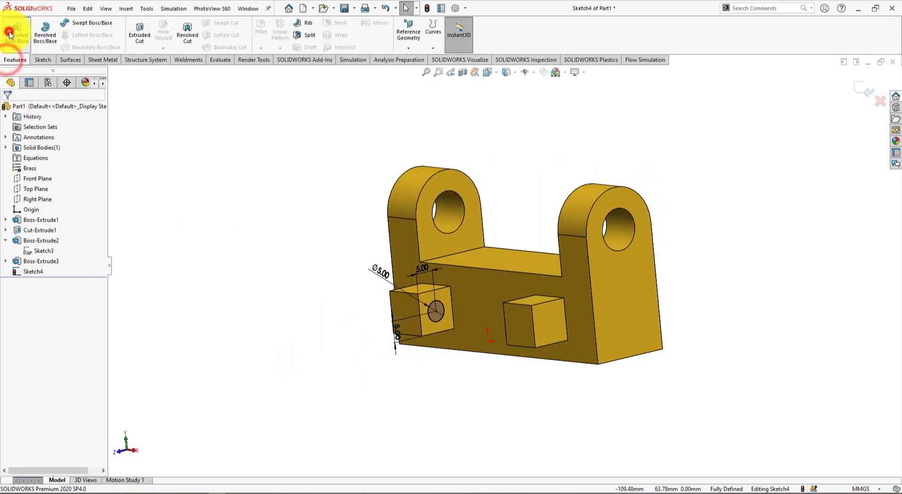
{"action": "left_click", "coordinate": [9, 33]}
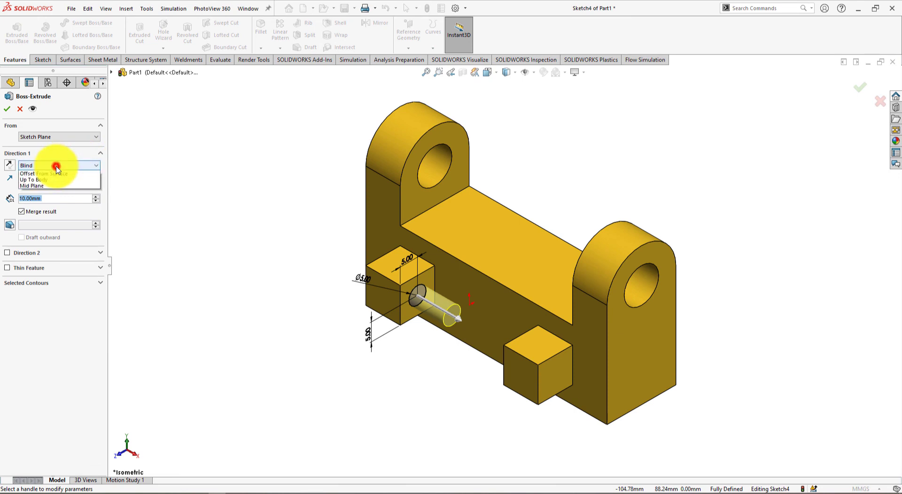
{"action": "left_click", "coordinate": [58, 186]}
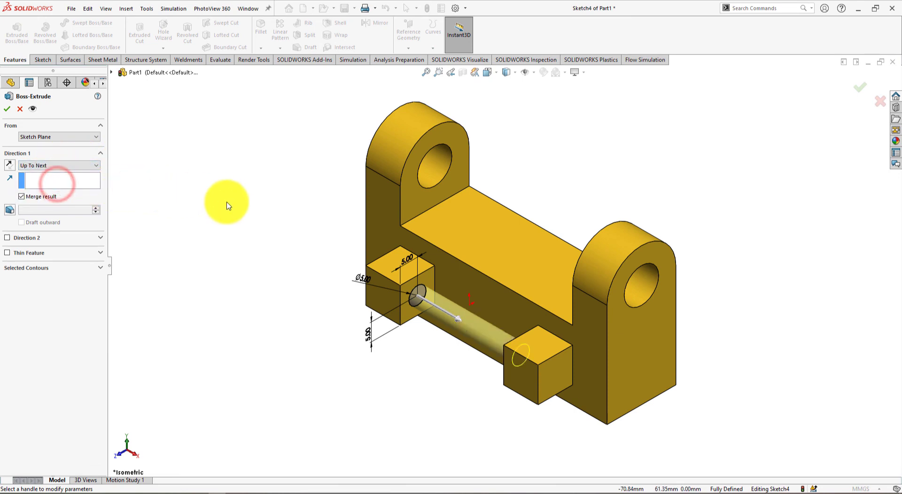
{"action": "middle_click_drag", "start_coordinate": [228, 201], "coordinate": [306, 214]}
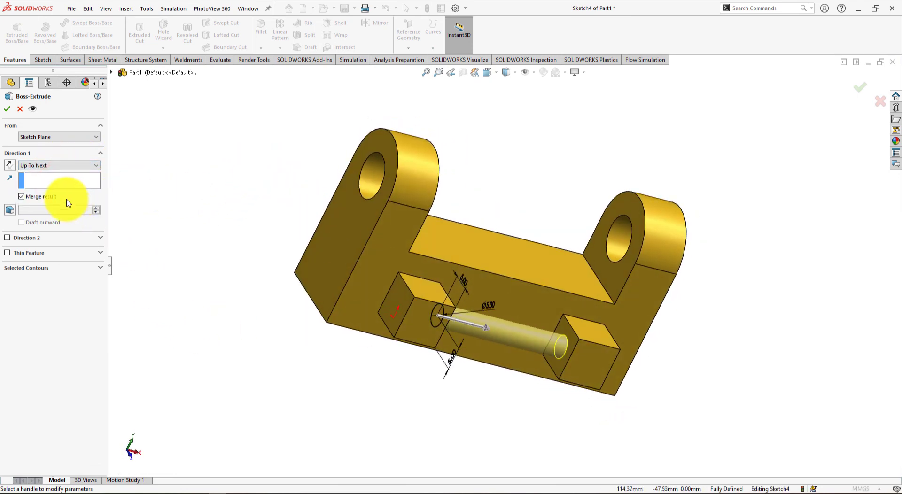
{"action": "left_click", "coordinate": [8, 109]}
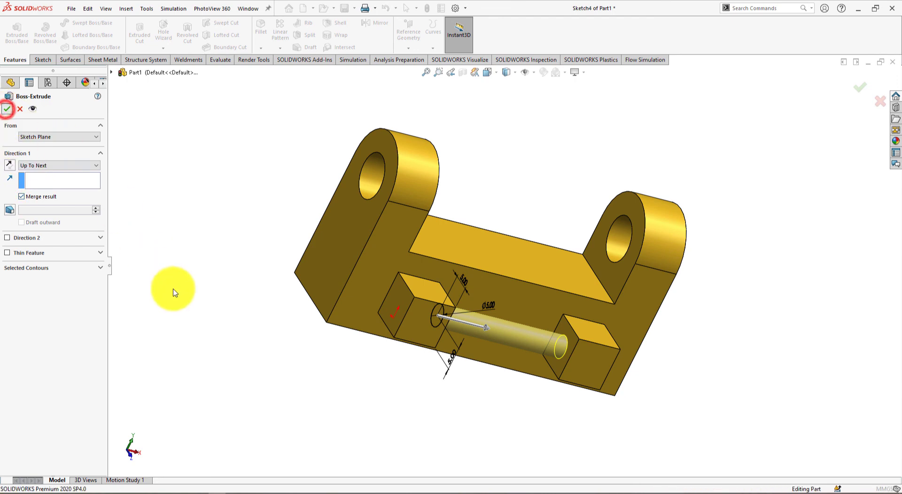
- Show the part in isometric view and compare it with the Exercise 61 drawing in Windows Photo Viewer
{"action": "key", "text": "space"}
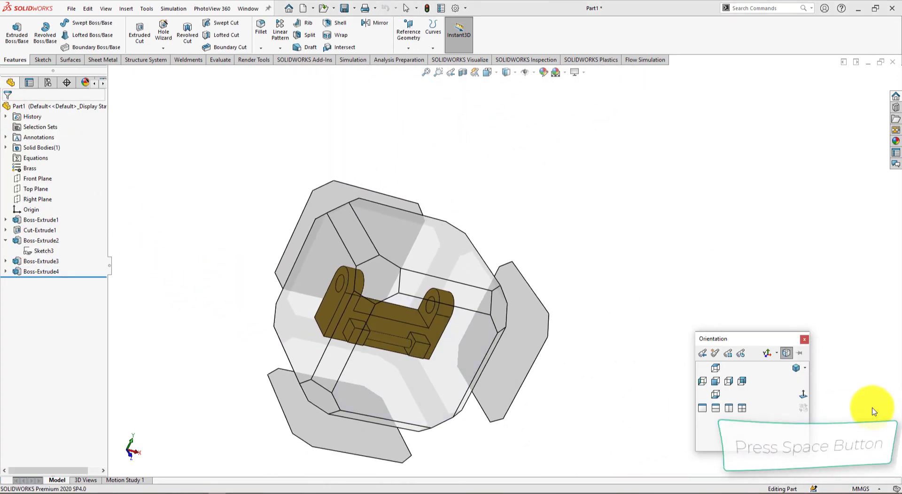
{"action": "left_click", "coordinate": [796, 369]}
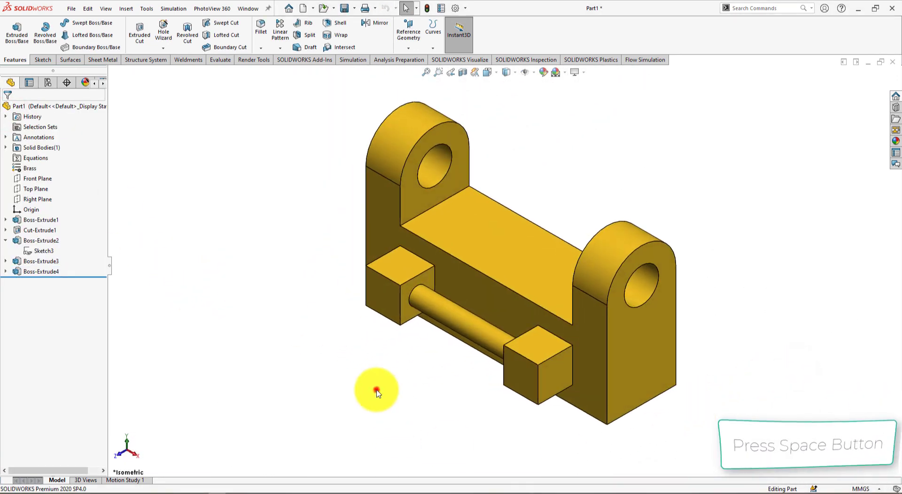
{"action": "left_click", "coordinate": [370, 387]}
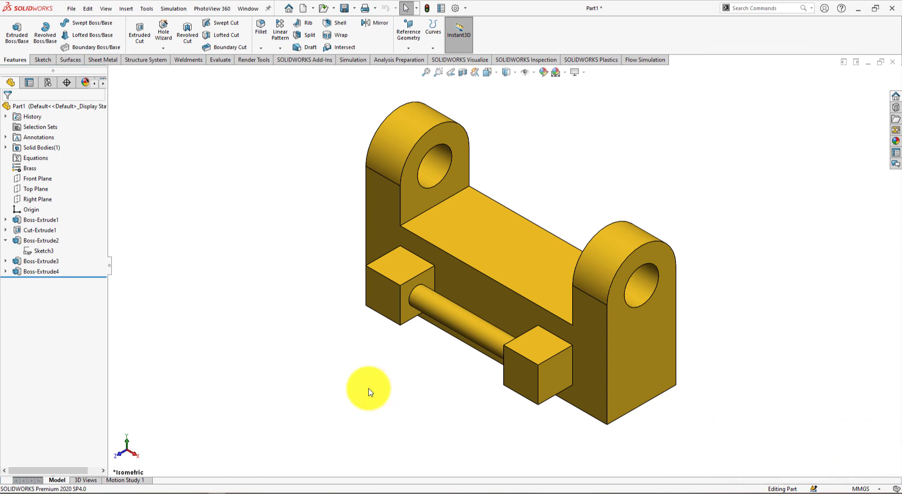
{"action": "key", "text": "alt+Tab"}
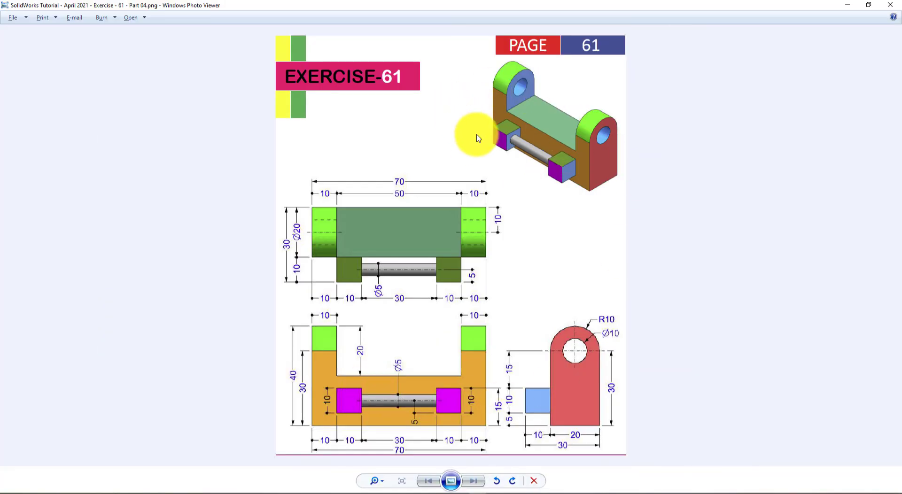
{"action": "key", "text": "alt+Tab"}
{"action": "key", "text": "alt+Tab"}
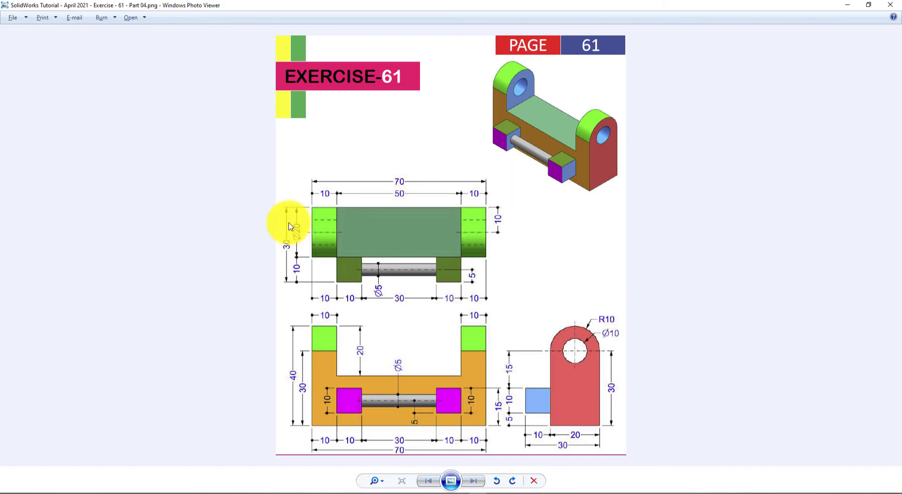
{"action": "key", "text": "alt+Tab"}
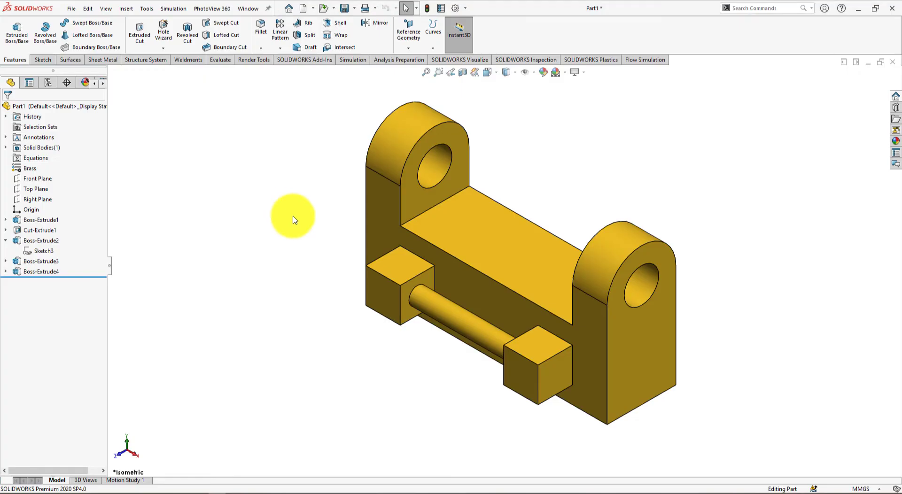
- Create a Rotate model animation with one clockwise turn about the Y-axis, 30 seconds long starting at 0, and calculate the motion study
{"action": "left_click", "coordinate": [125, 480]}
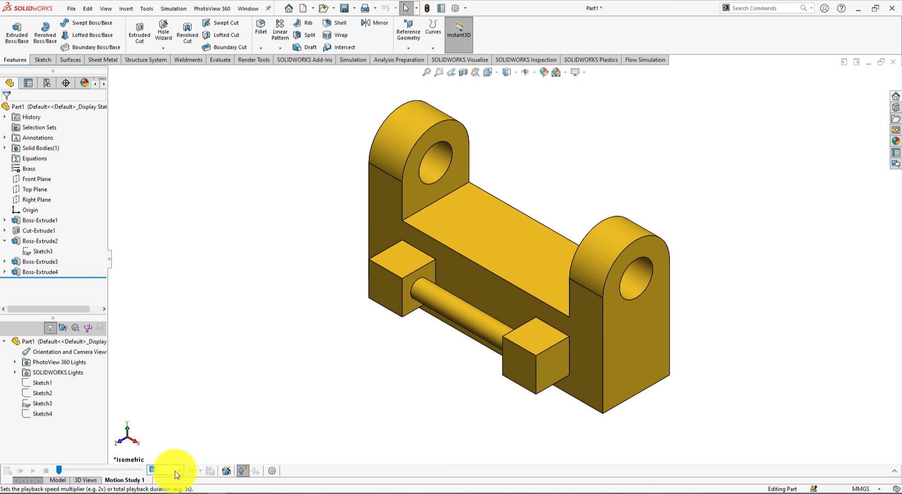
{"action": "left_click", "coordinate": [226, 471]}
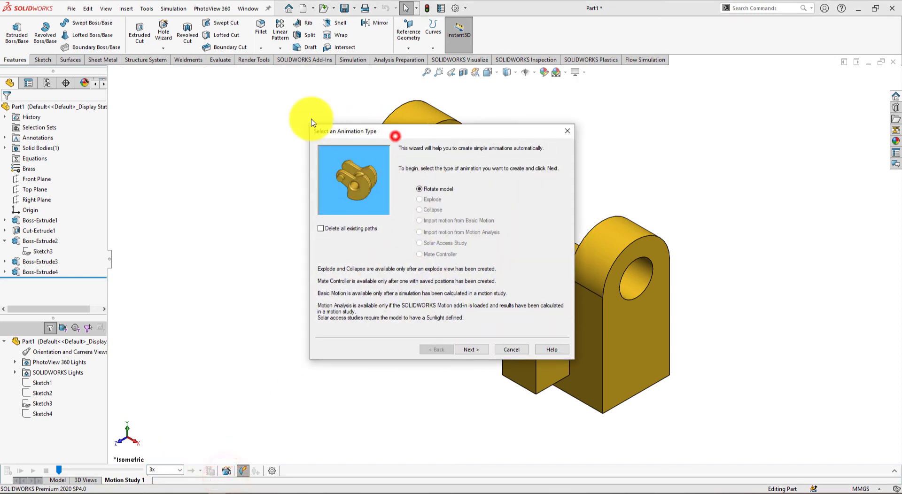
{"action": "left_click_drag", "start_coordinate": [395, 136], "coordinate": [125, 77]}
{"action": "left_click", "coordinate": [212, 281]}
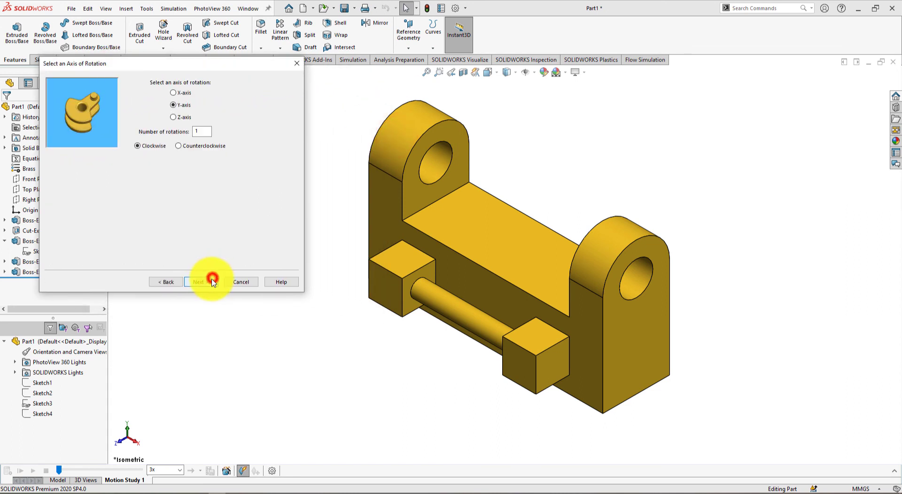
{"action": "left_click", "coordinate": [200, 282]}
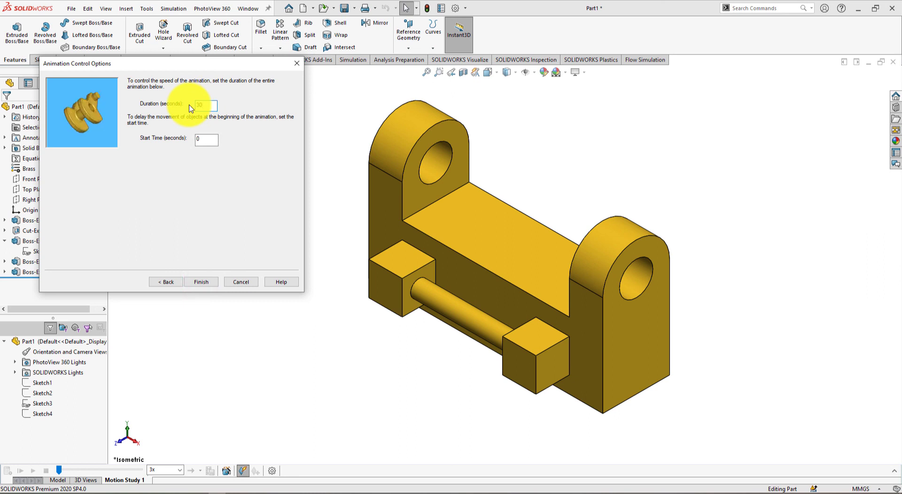
{"action": "left_click", "coordinate": [201, 282]}
{"action": "left_click", "coordinate": [19, 472]}
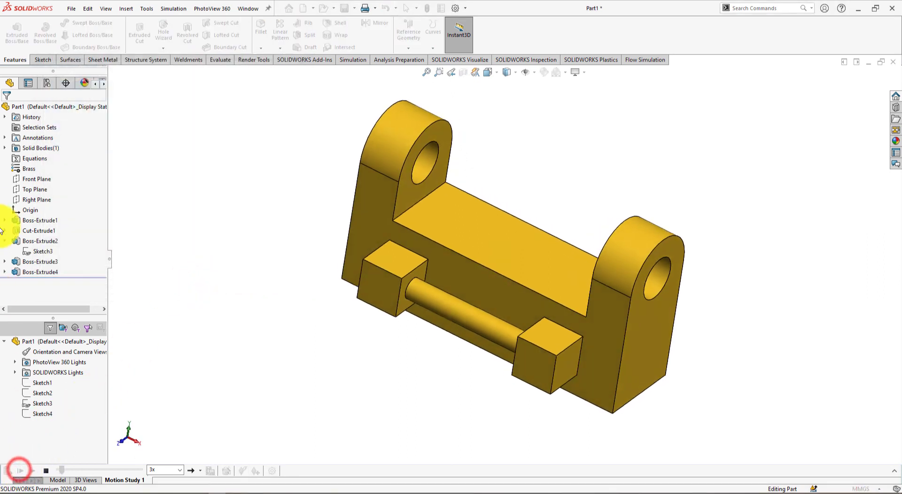